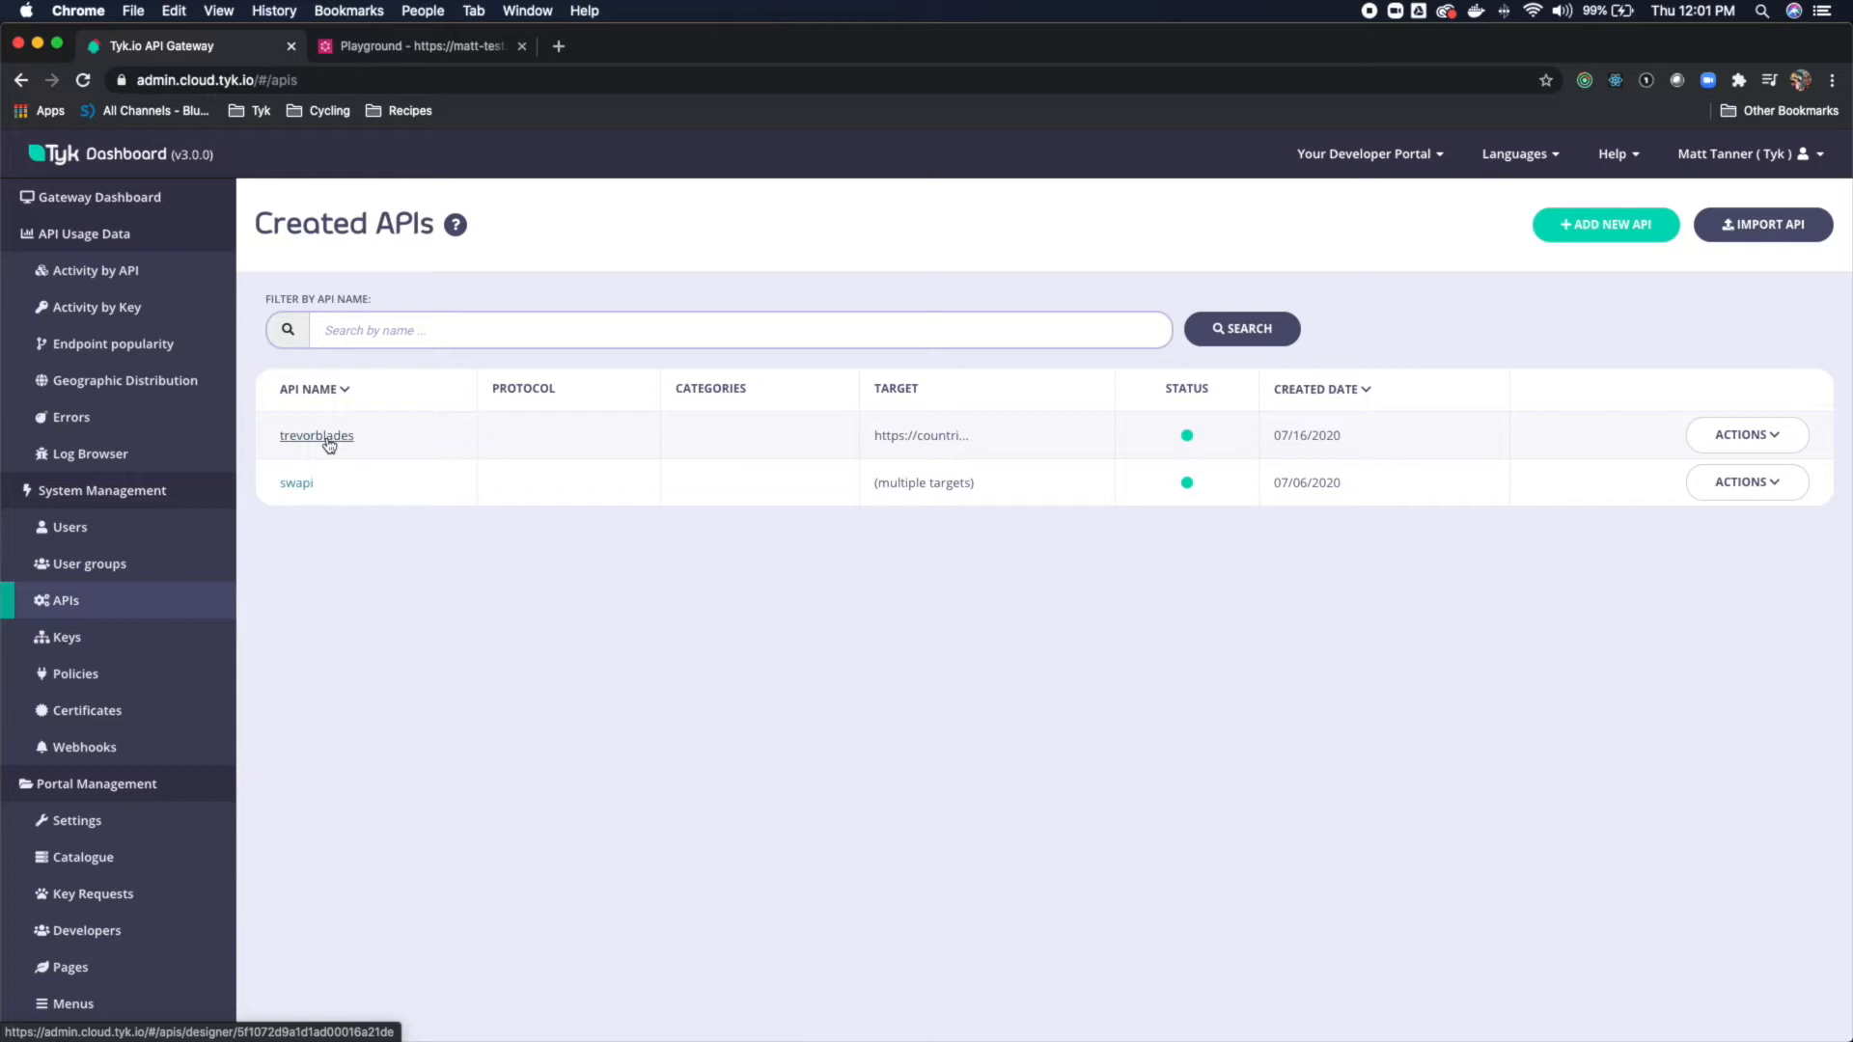
Set the trevorblades API's authentication mode to Authentication Token and save the API update
{"action": "left_click", "coordinate": [329, 443]}
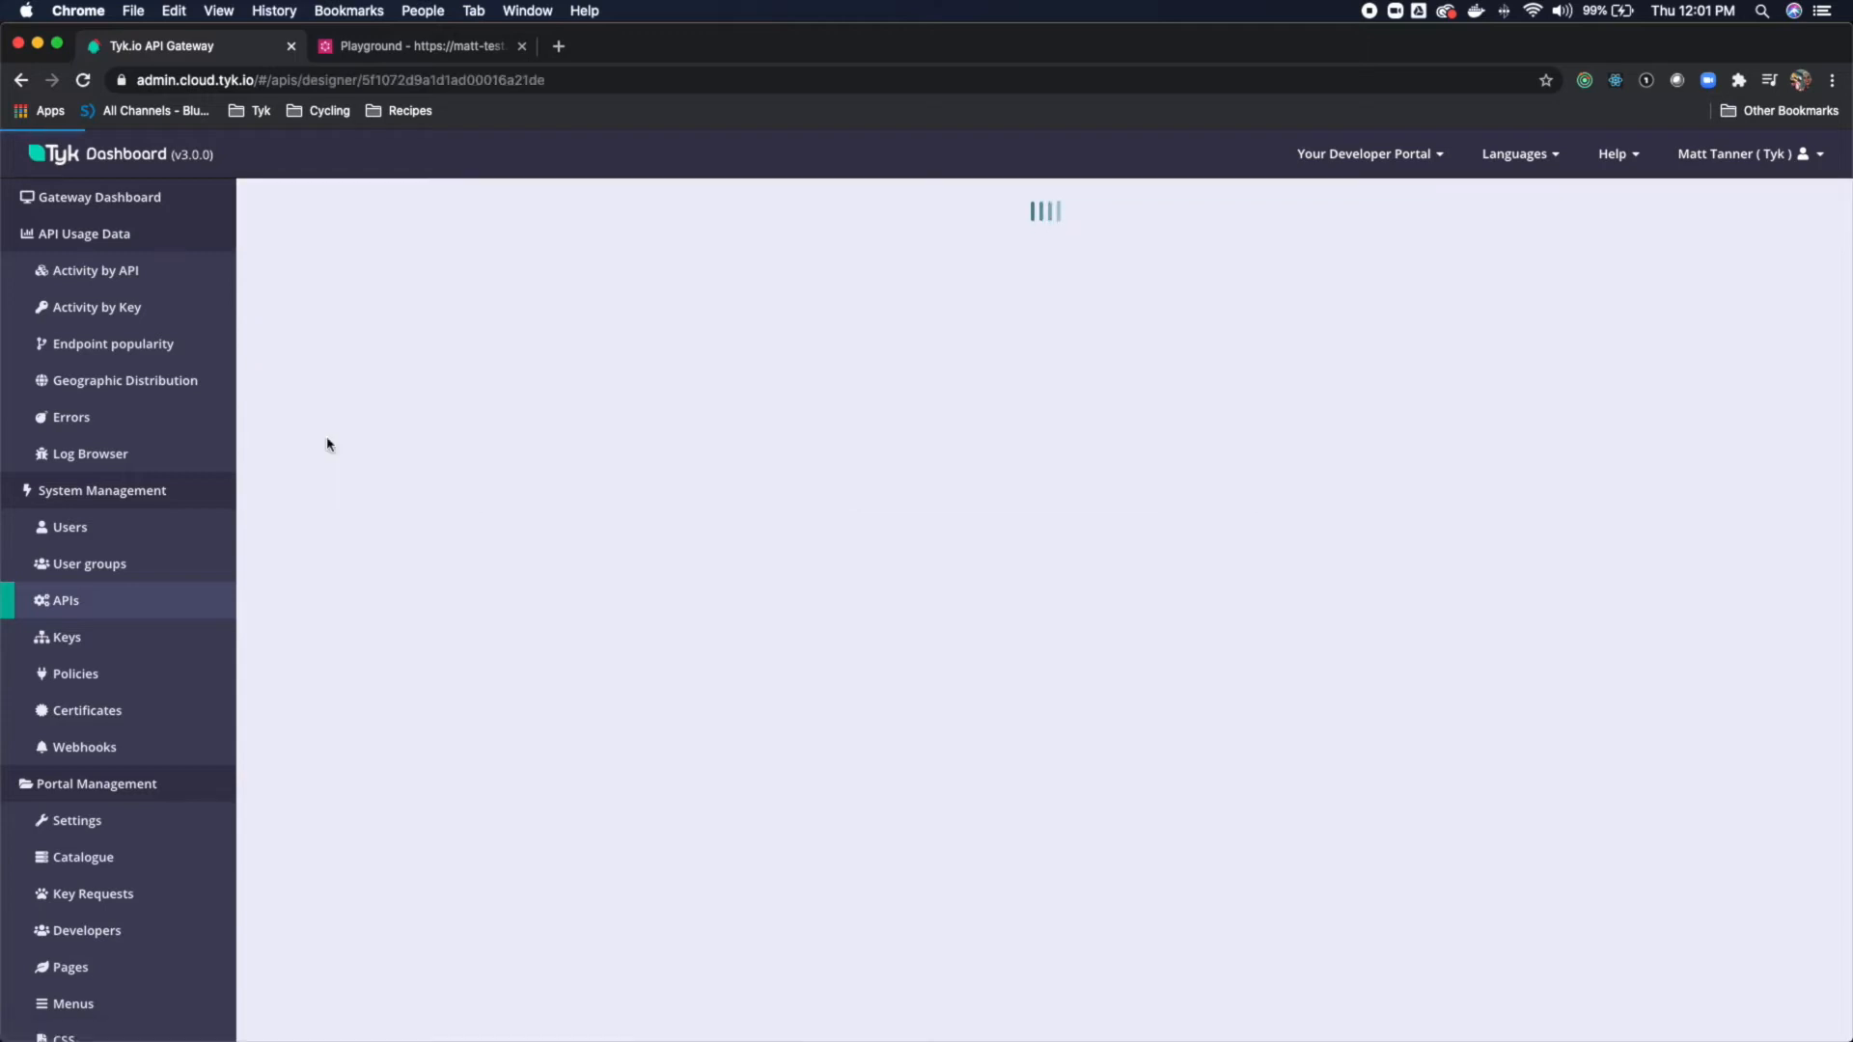
{"action": "scroll", "coordinate": [1187, 704], "scroll_direction": "down", "scroll_amount": 20}
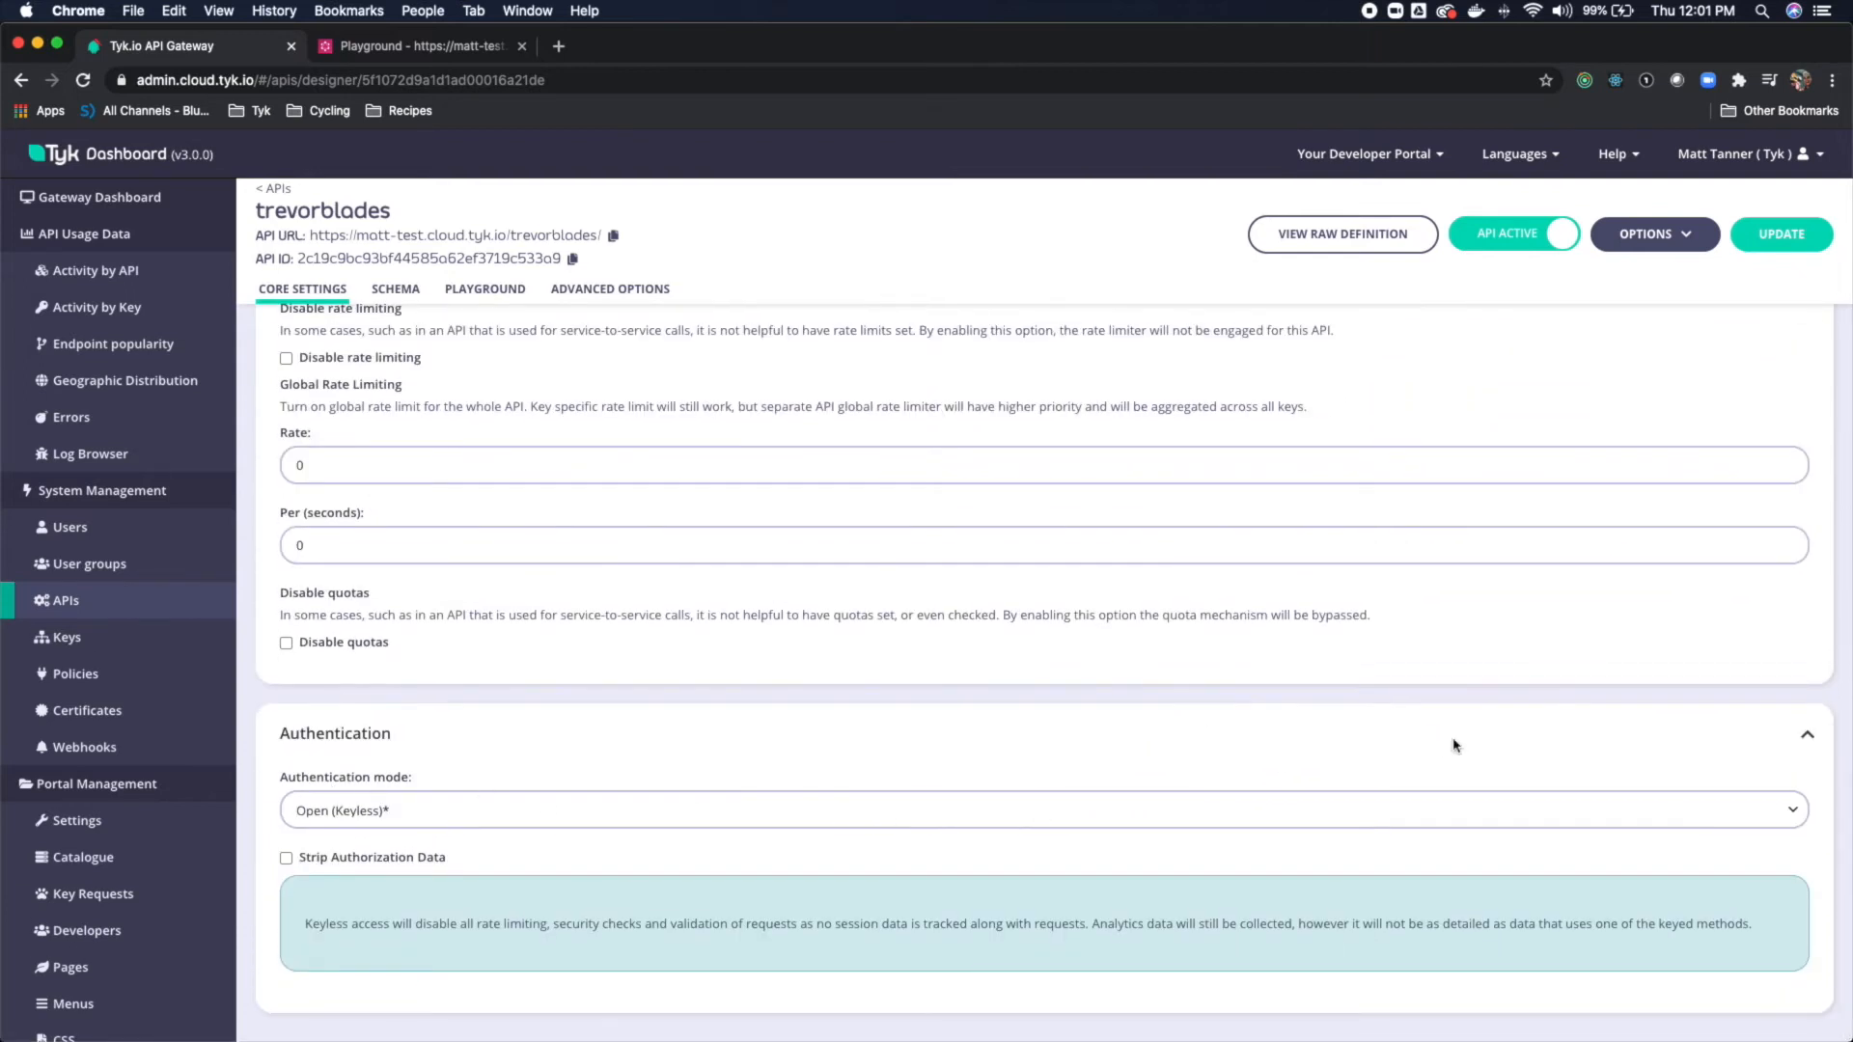
{"action": "left_click", "coordinate": [1795, 814]}
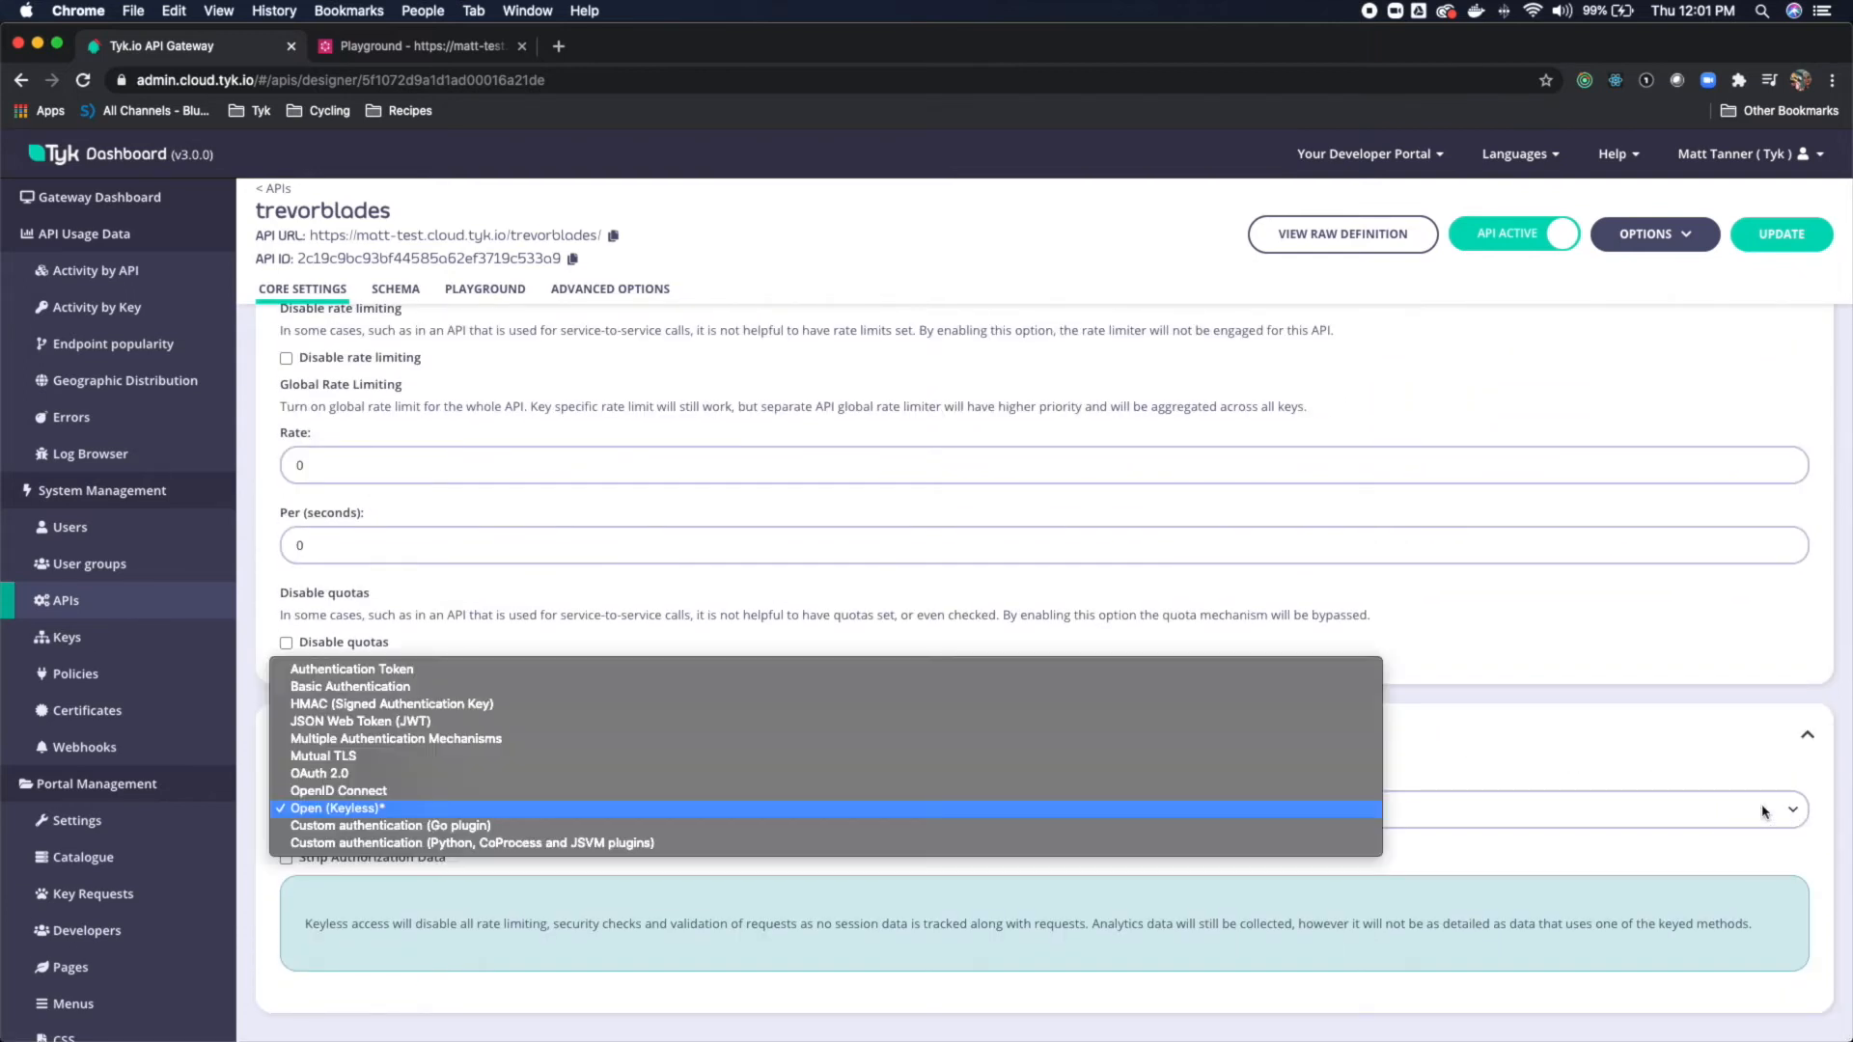
{"action": "left_click", "coordinate": [584, 670]}
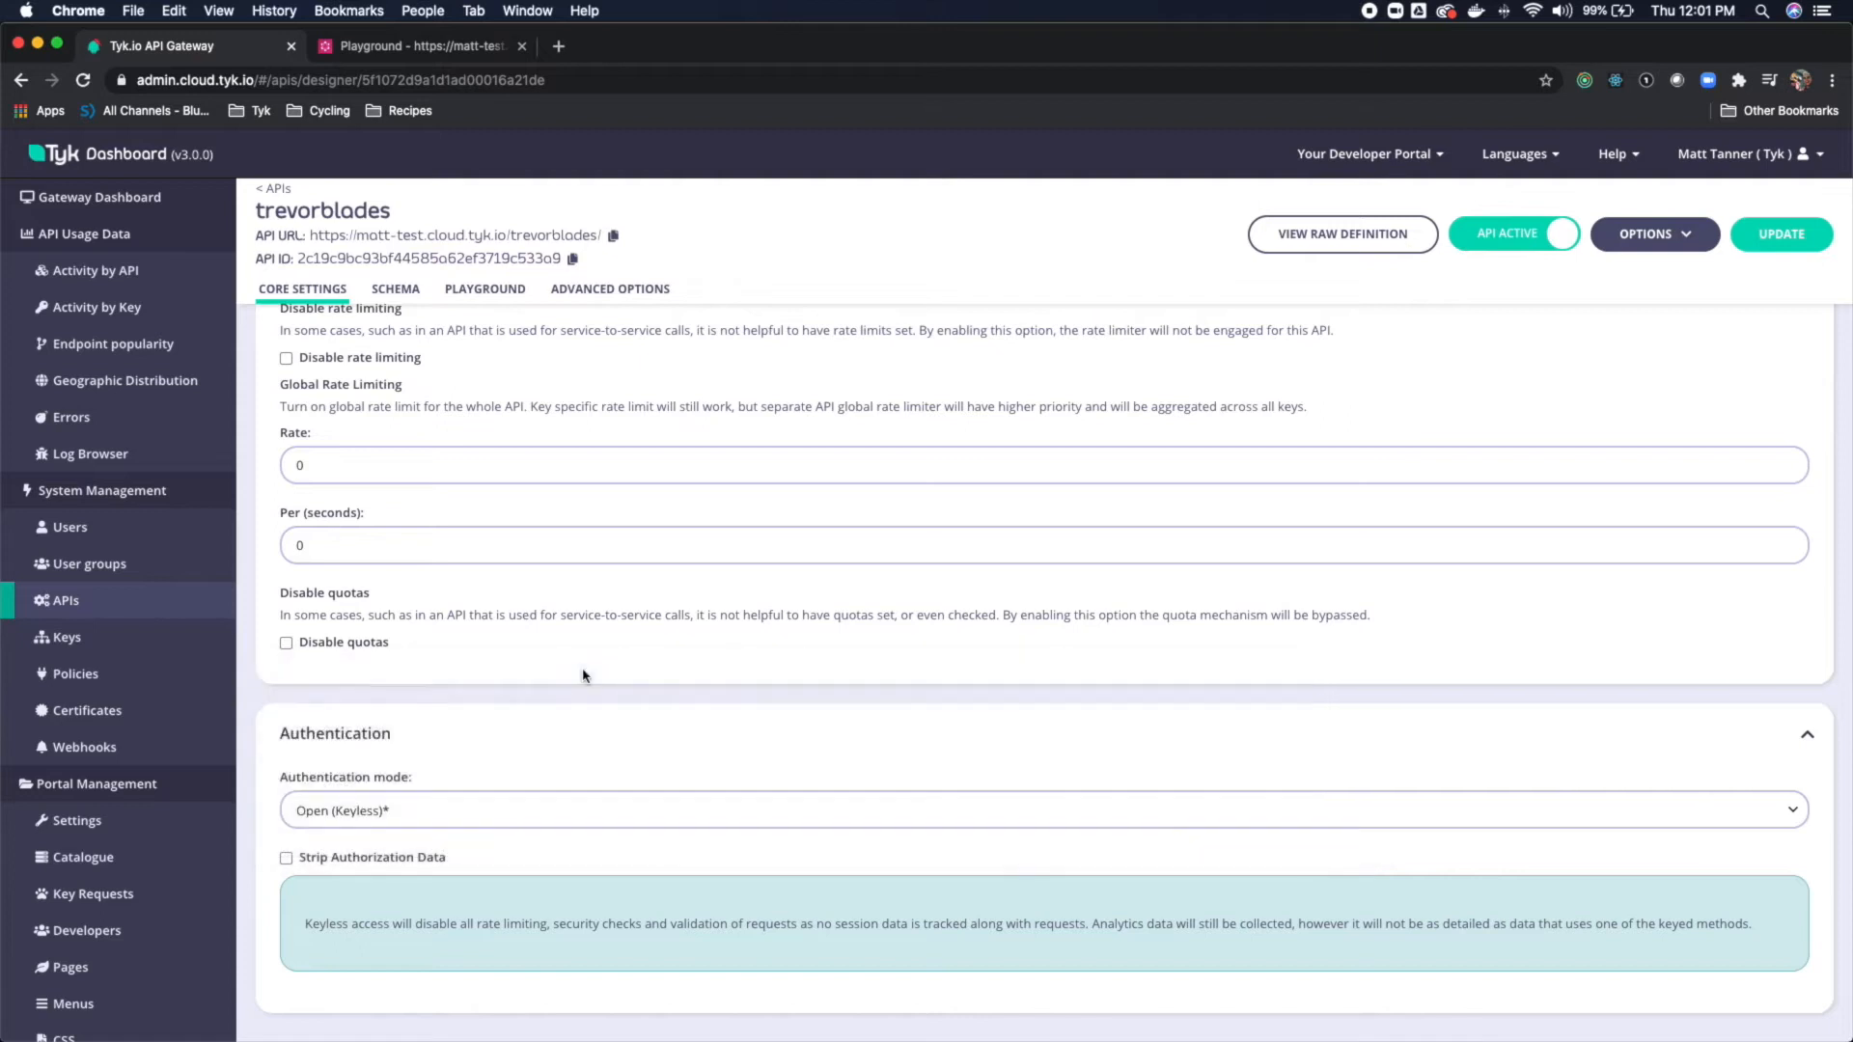
{"action": "scroll", "coordinate": [858, 806], "scroll_direction": "down", "scroll_amount": 2}
{"action": "scroll", "coordinate": [866, 804], "scroll_direction": "down", "scroll_amount": 1}
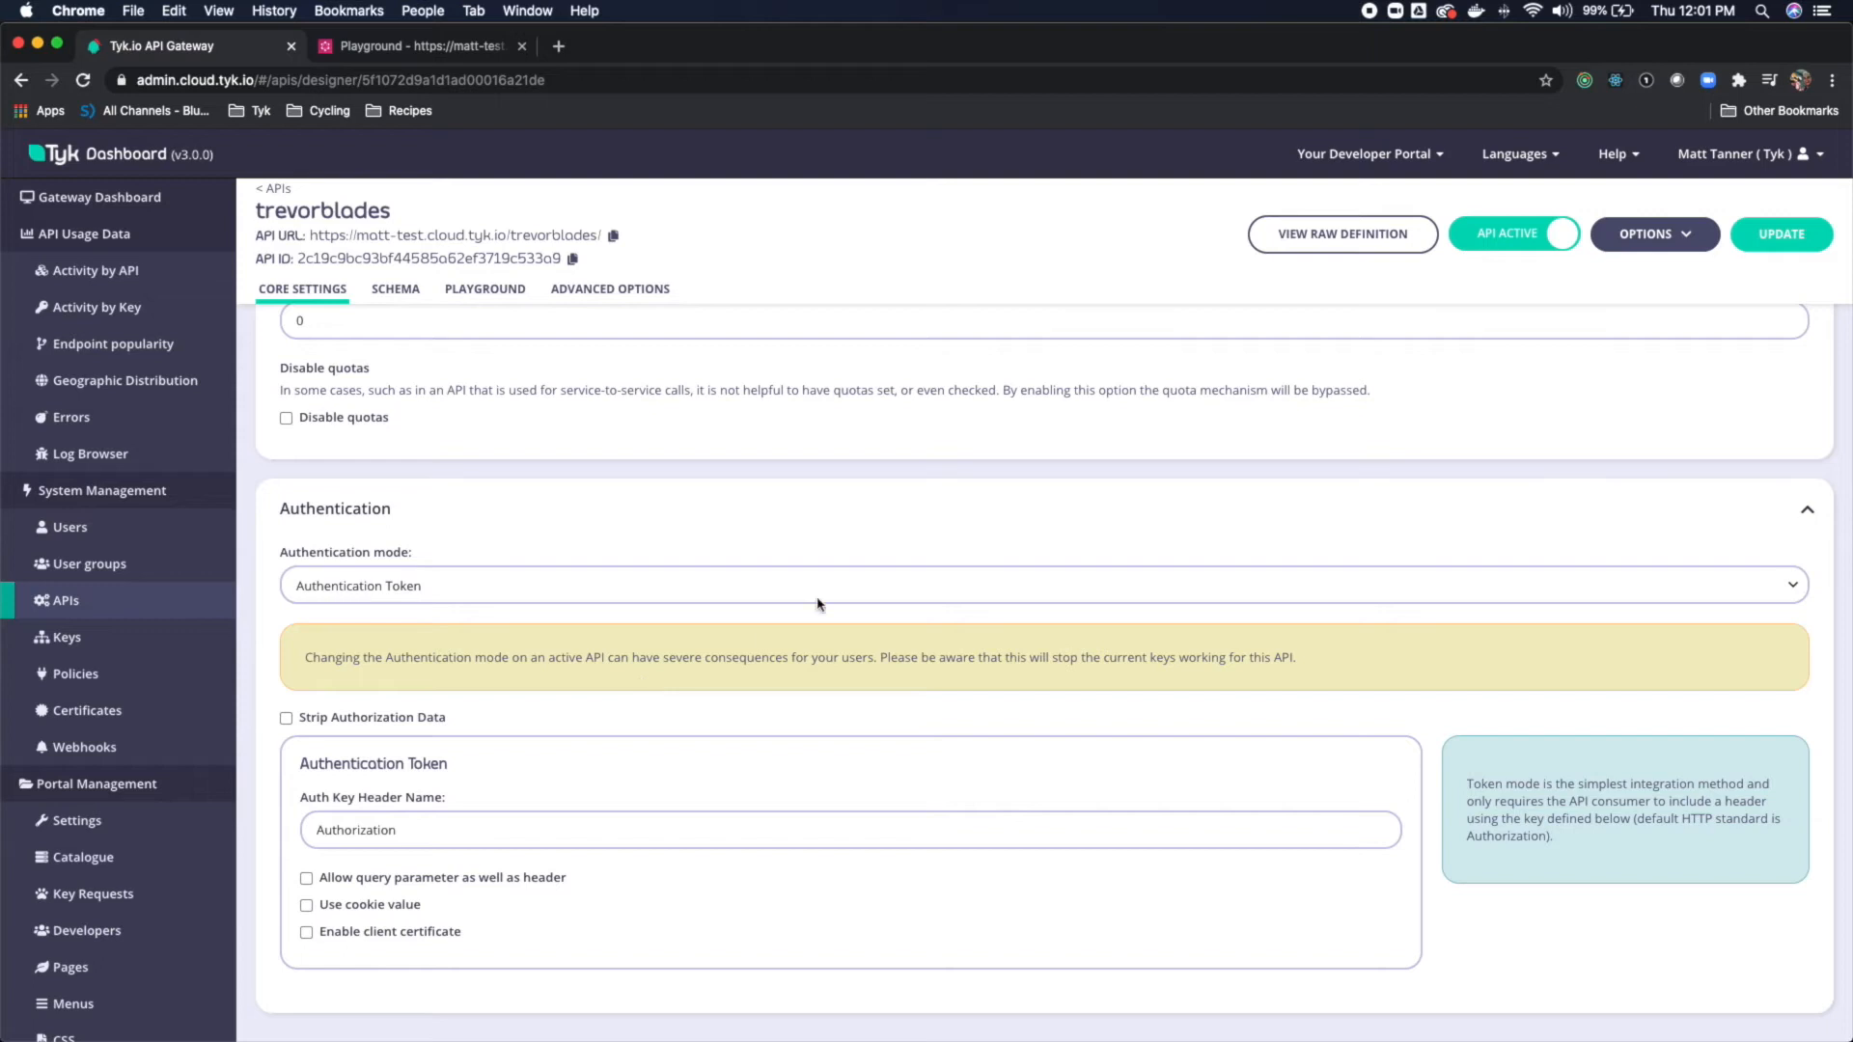
{"action": "left_click", "coordinate": [1780, 235]}
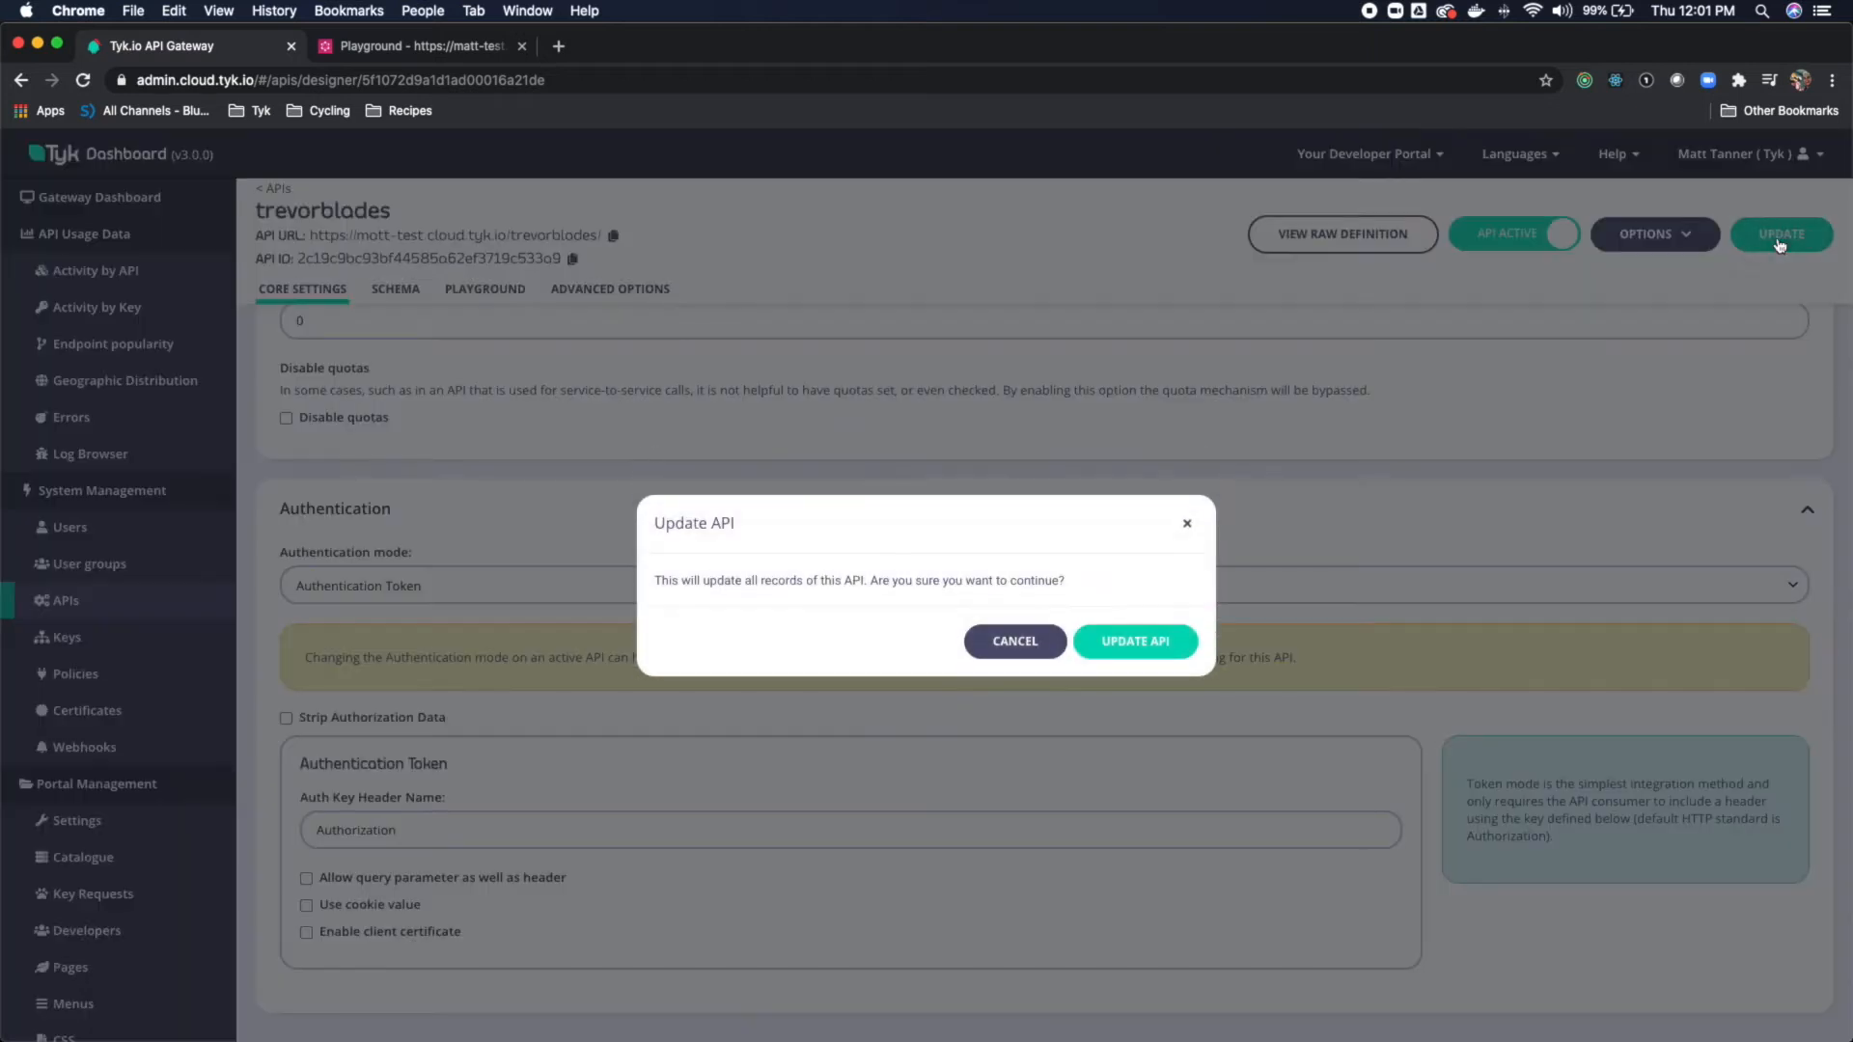
{"action": "left_click", "coordinate": [1134, 637]}
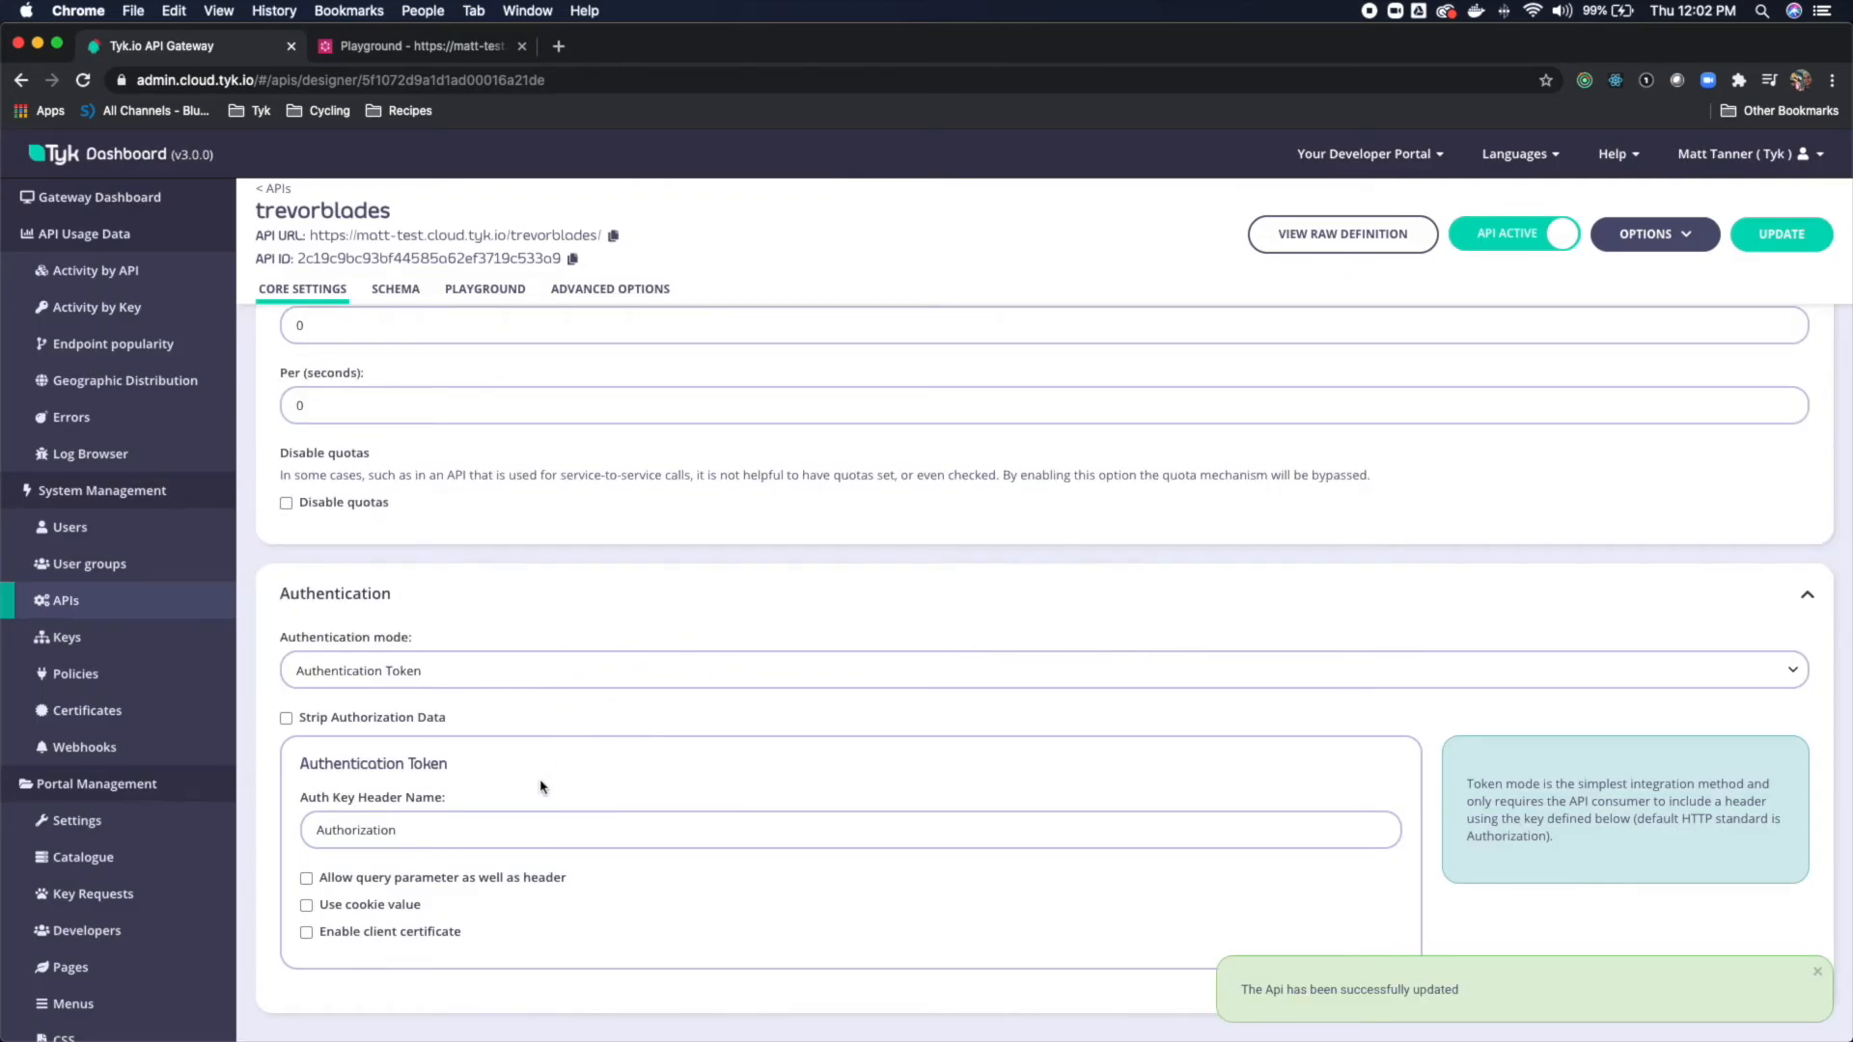
Start a new policy and give it access rights to the trevorblades API
{"action": "left_click", "coordinate": [79, 675]}
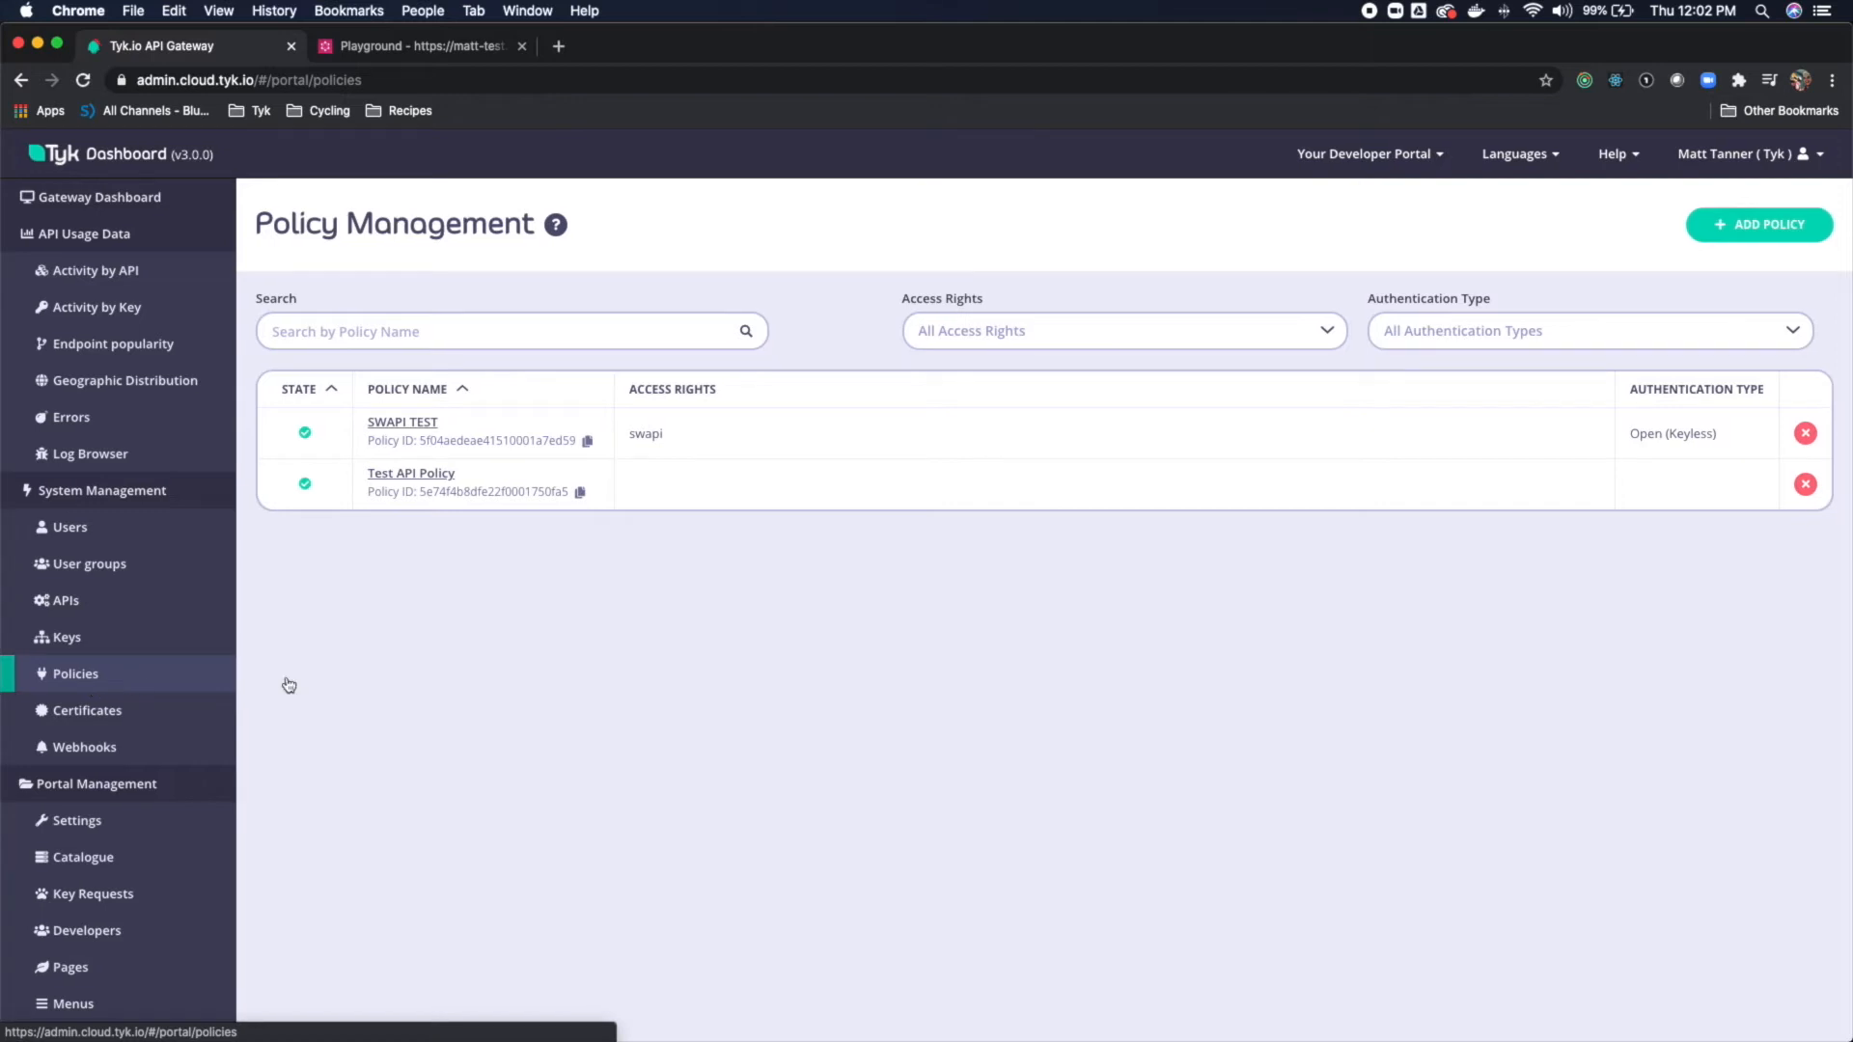
{"action": "left_click", "coordinate": [1766, 230]}
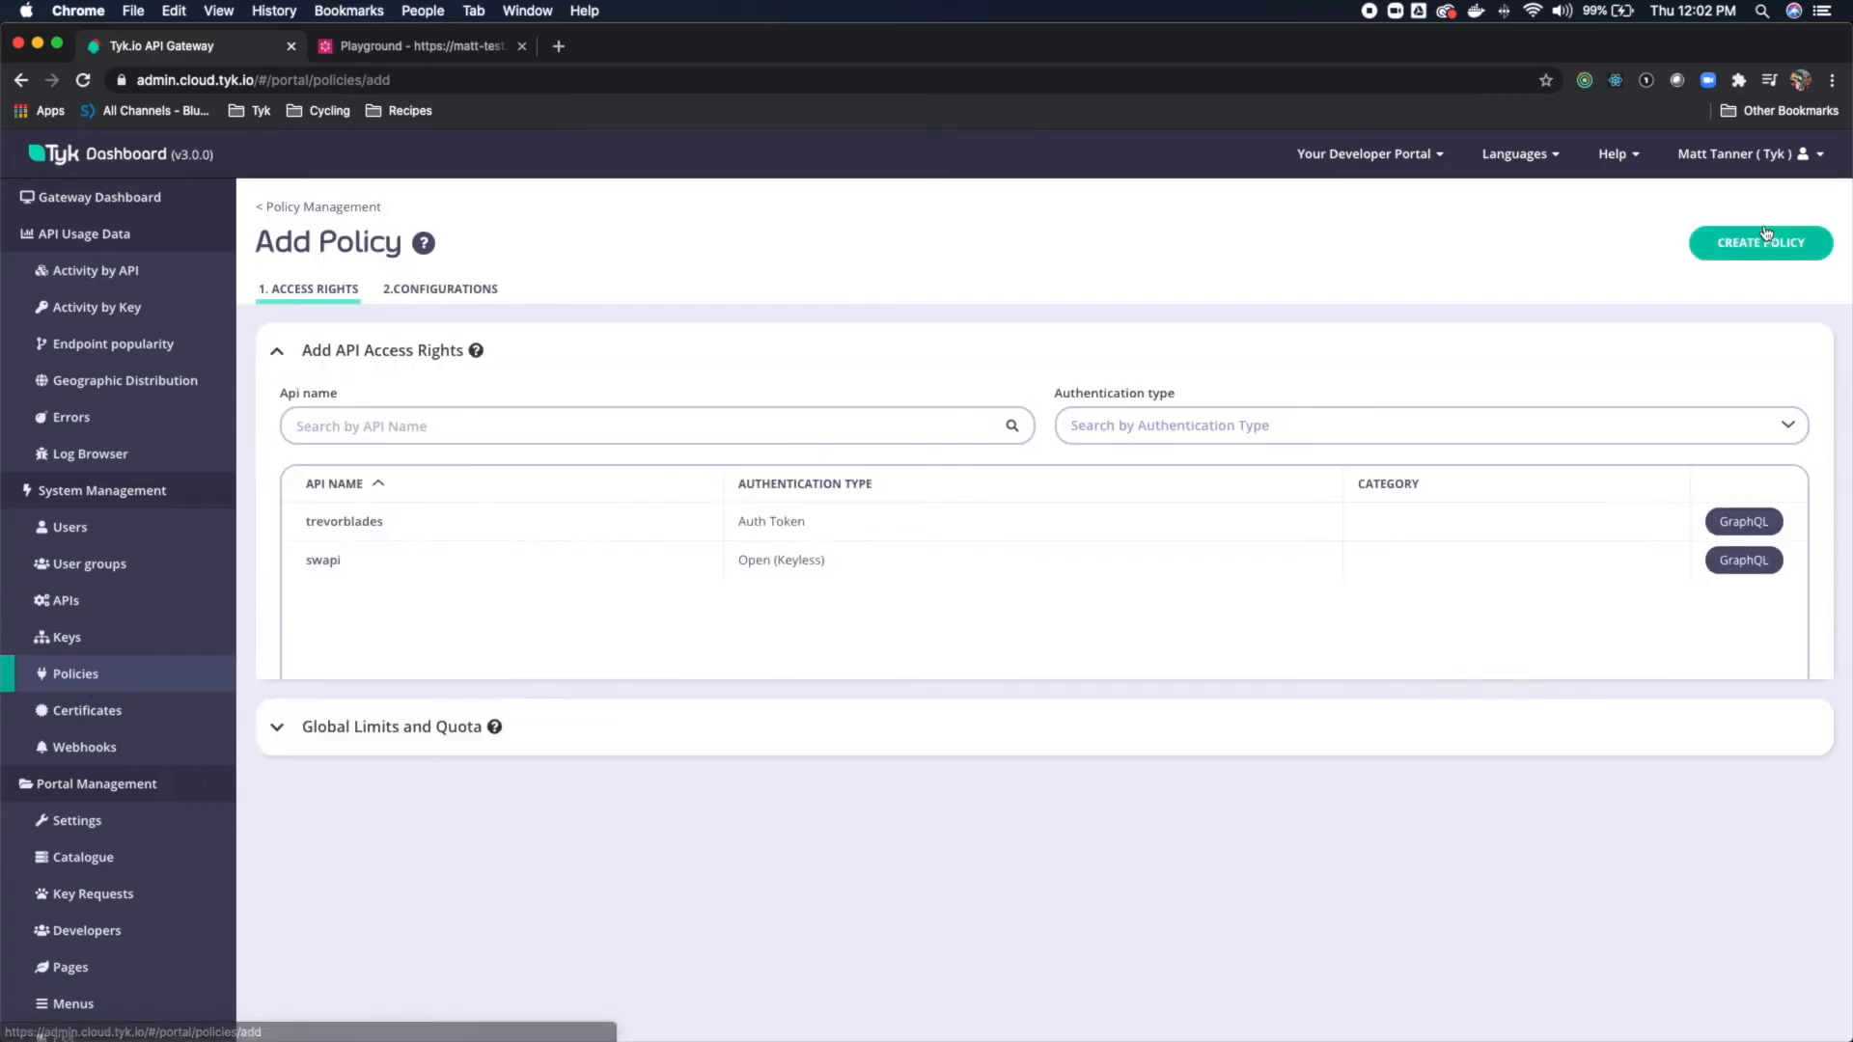
{"action": "left_click", "coordinate": [383, 527]}
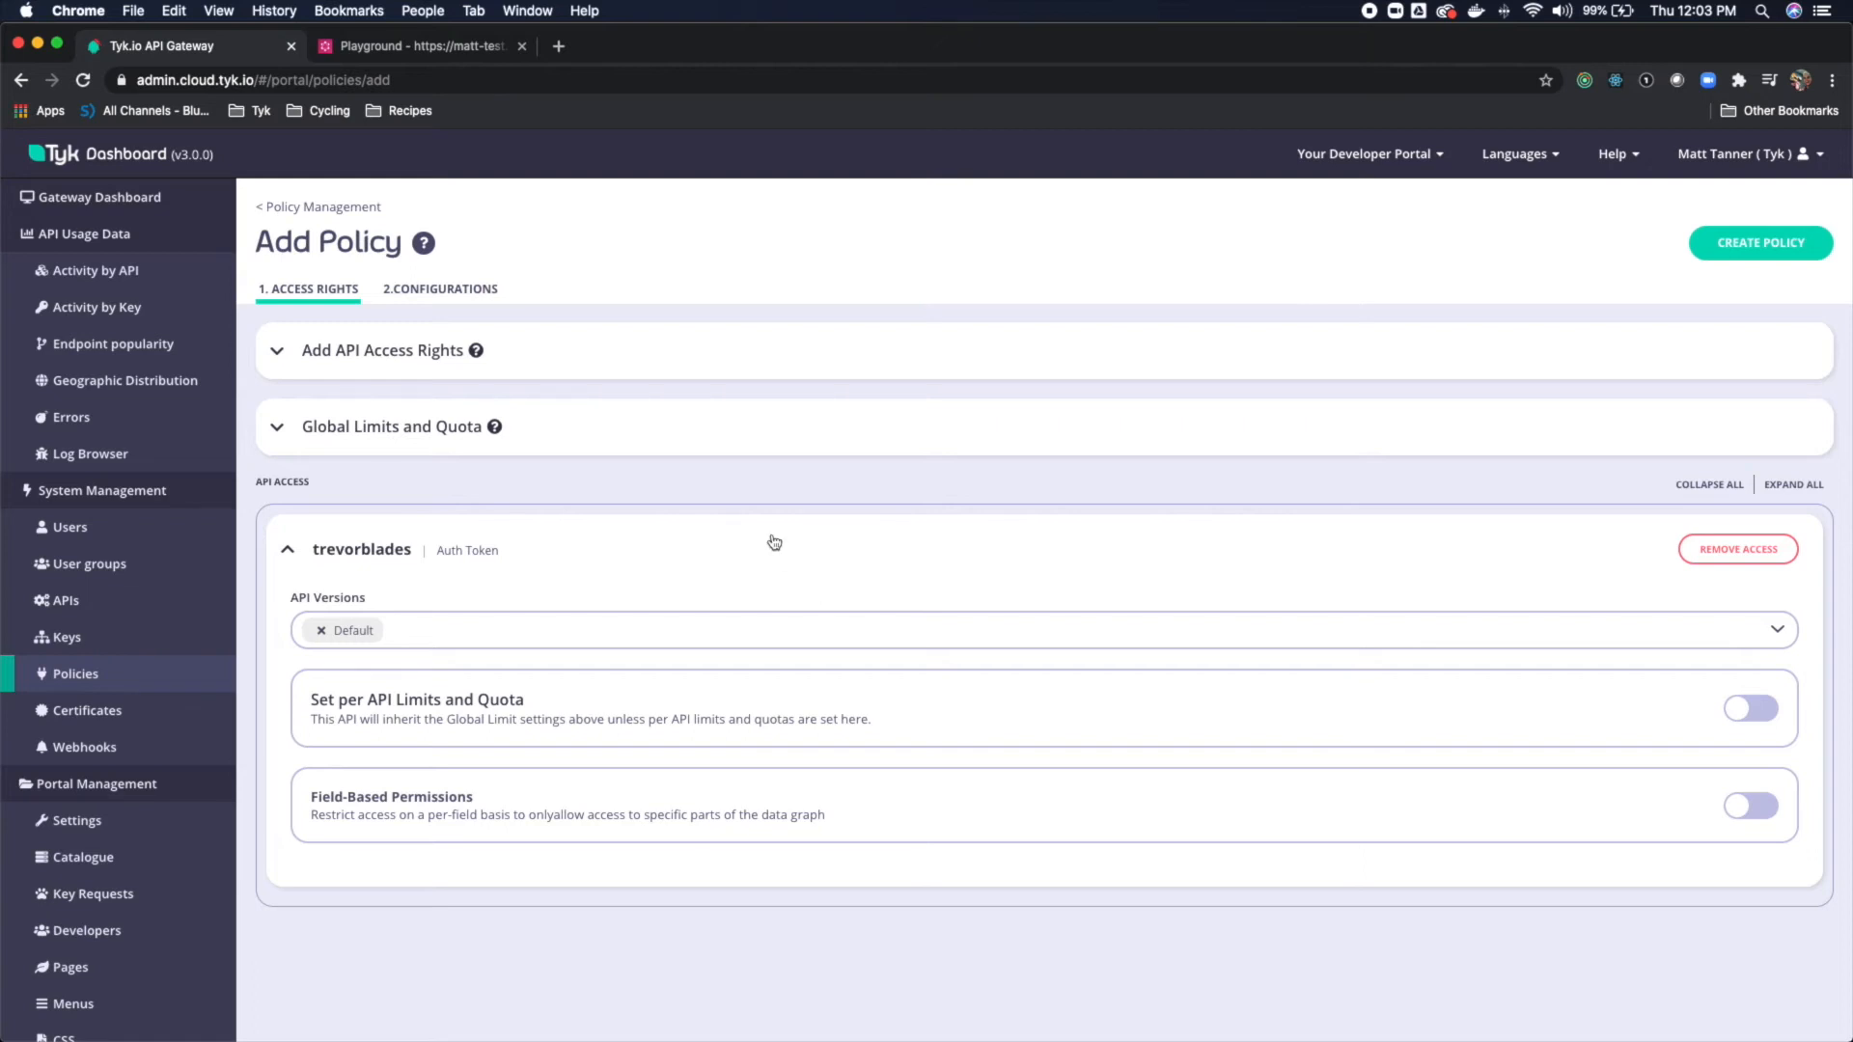
Name the policy tb-default-policy, set its keys to never expire, and create it
{"action": "left_click", "coordinate": [457, 293]}
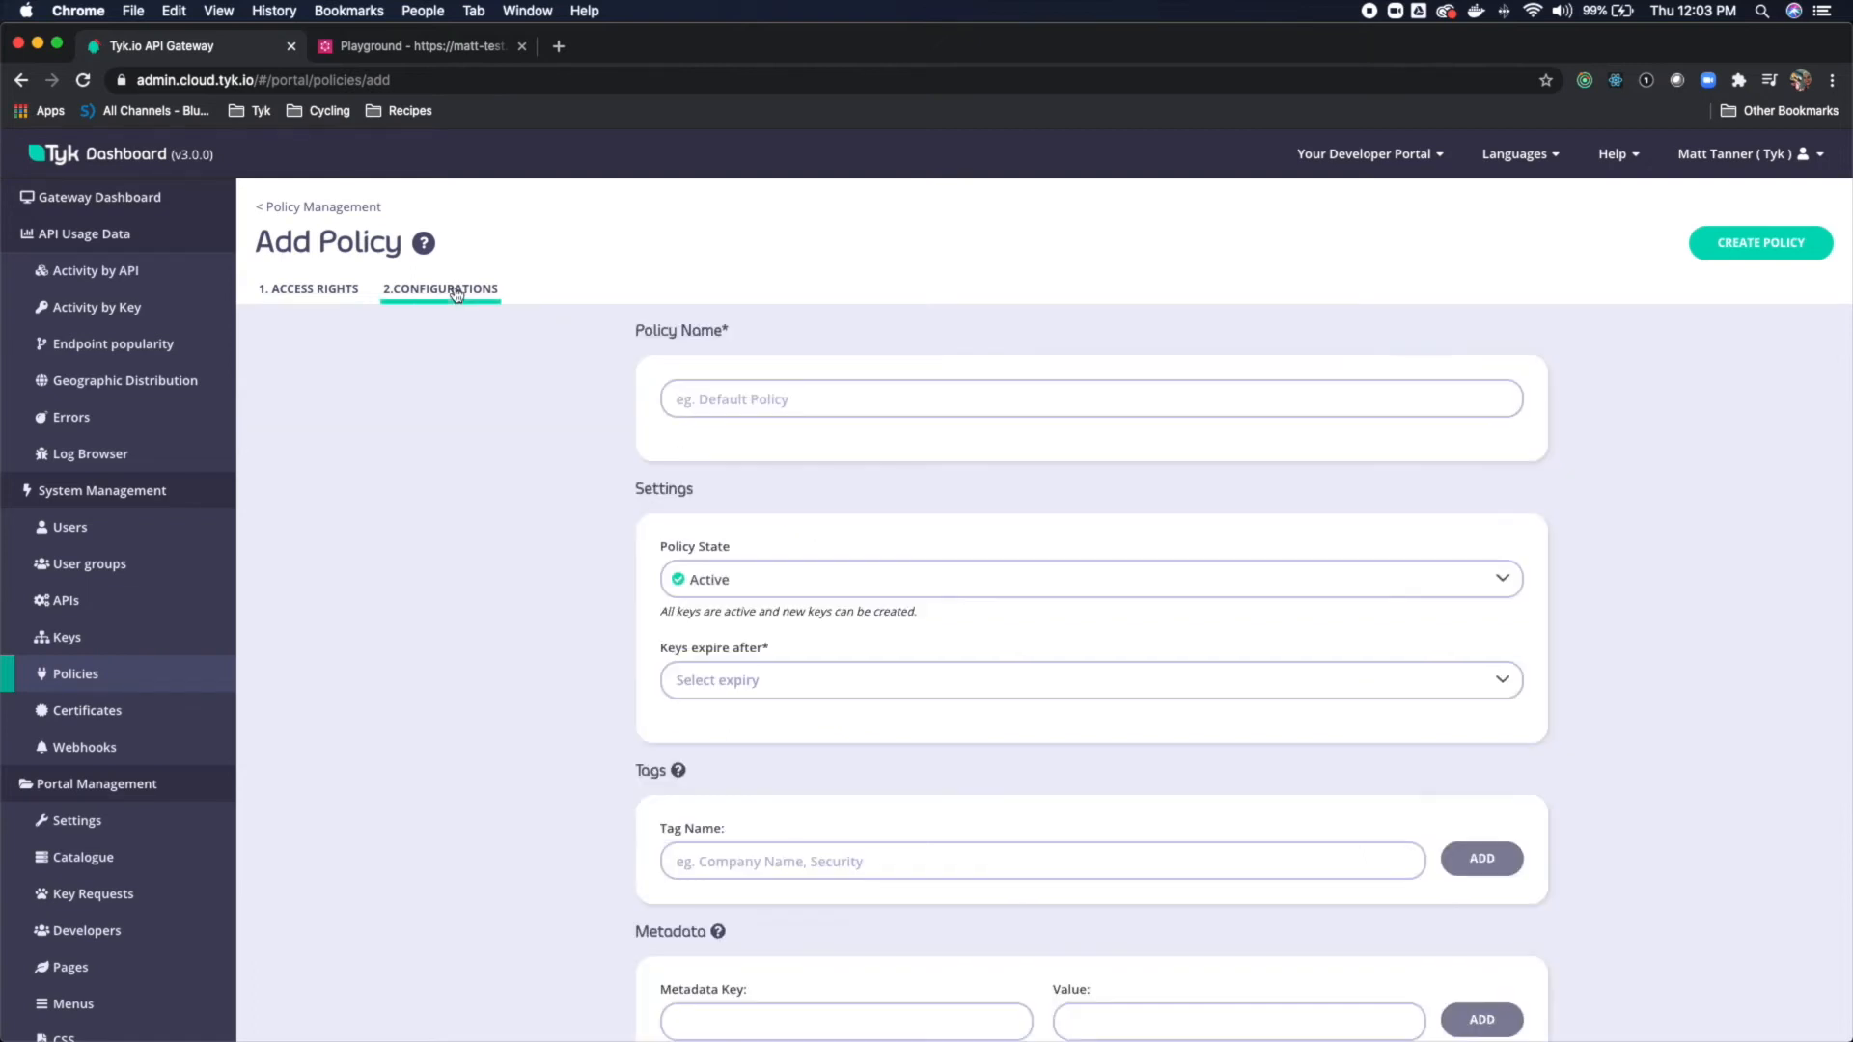
{"action": "left_click", "coordinate": [798, 397]}
{"action": "type", "text": "tb-default-policy"}
{"action": "scroll", "coordinate": [1254, 505], "scroll_direction": "down", "scroll_amount": 1}
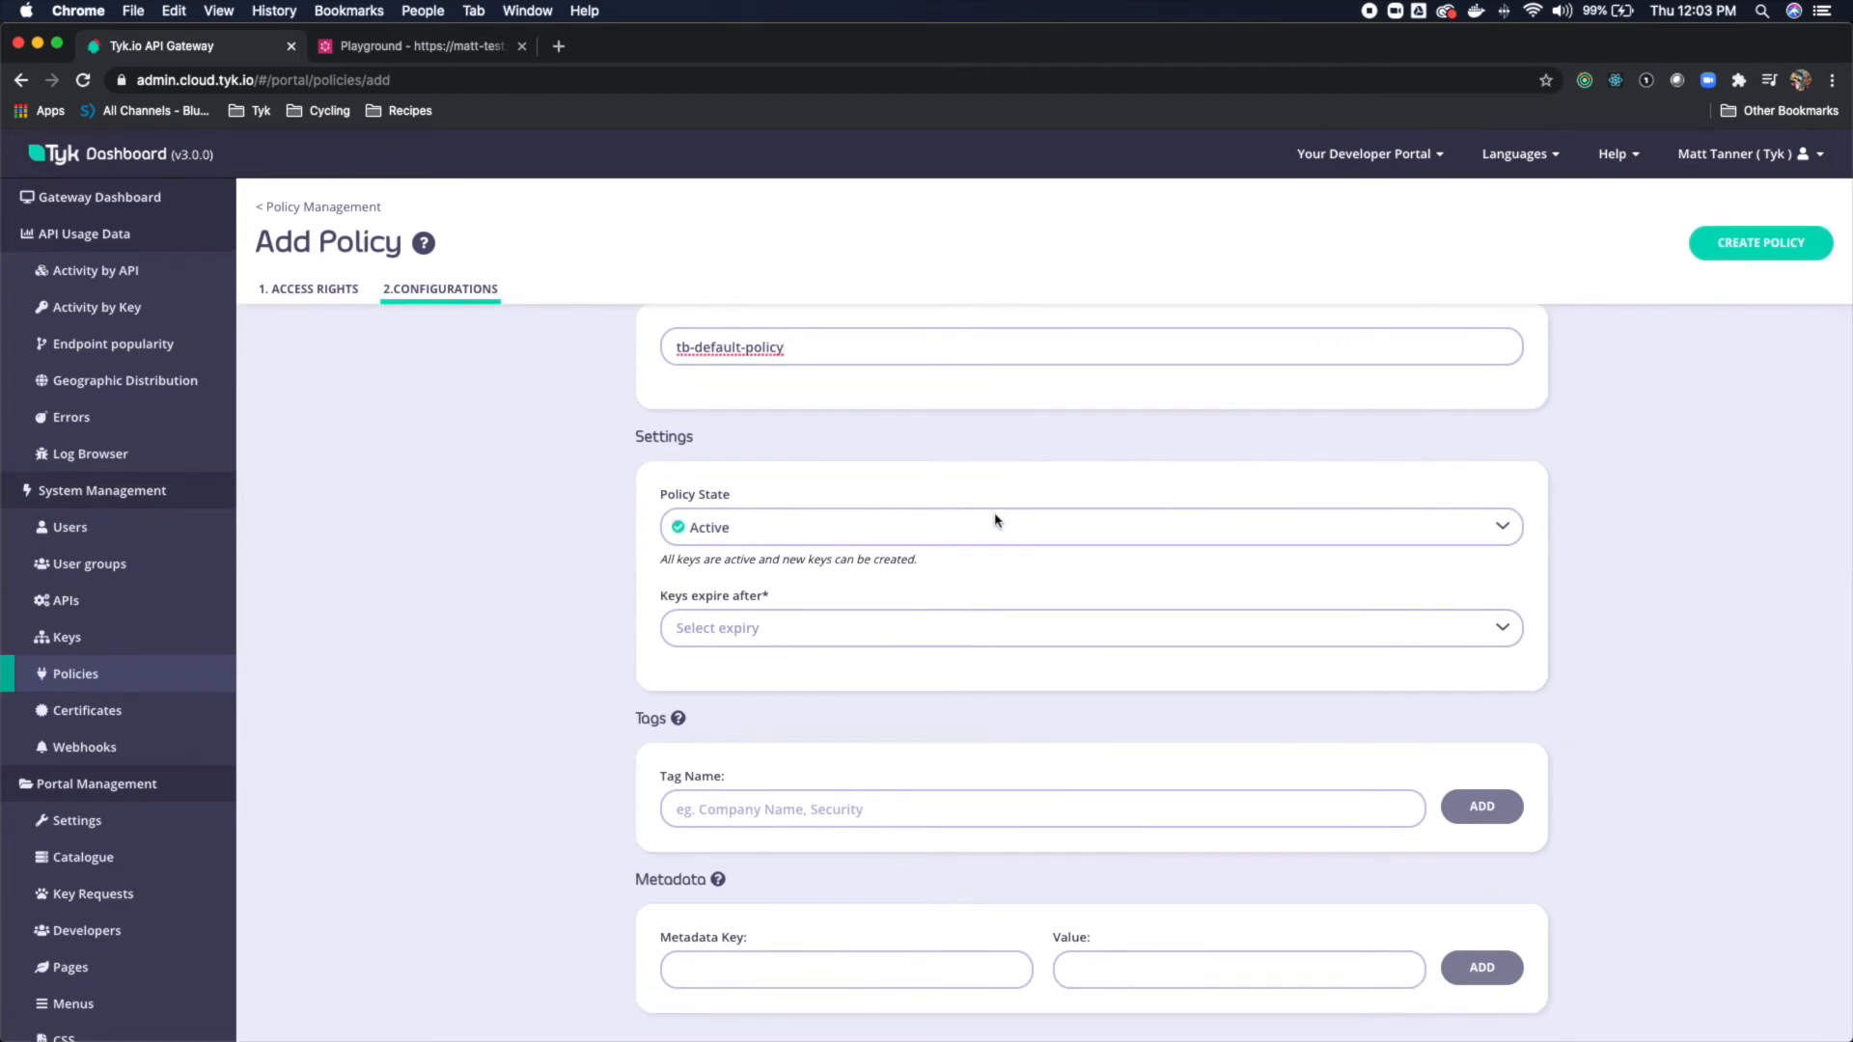
{"action": "left_click", "coordinate": [1503, 632]}
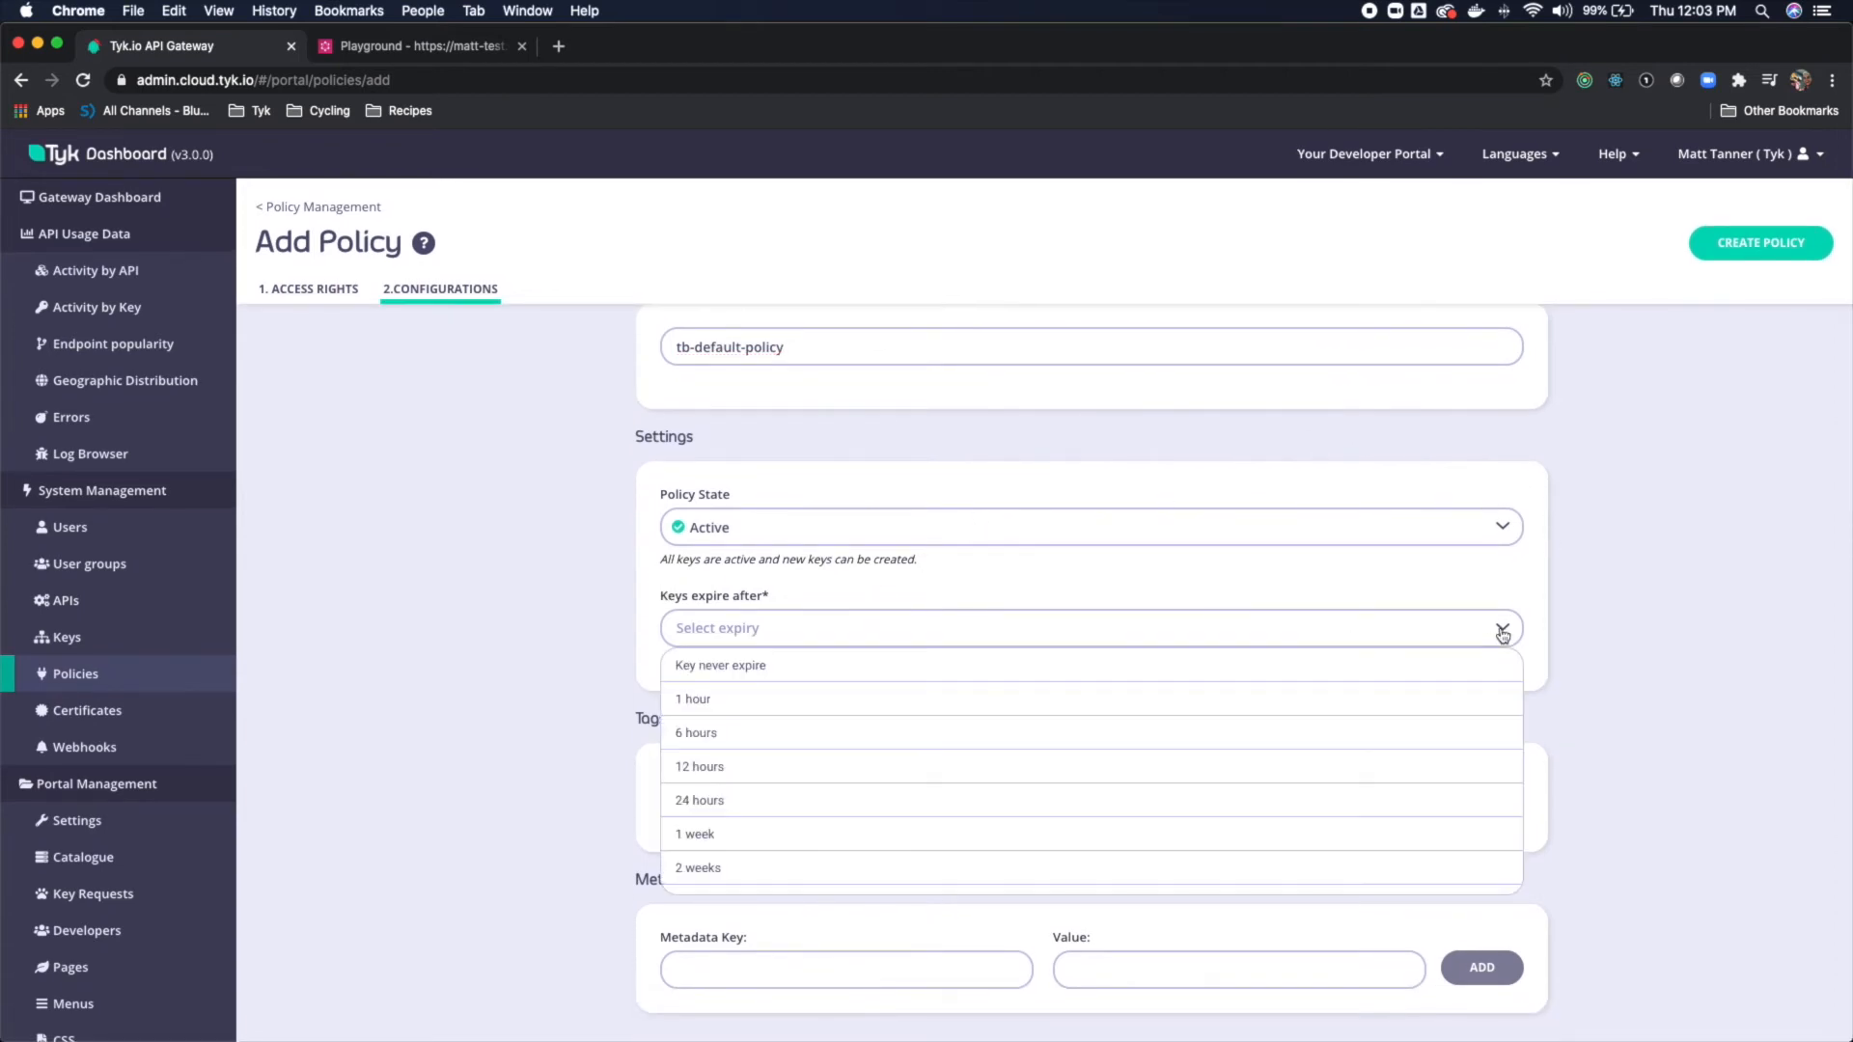
{"action": "left_click", "coordinate": [718, 669]}
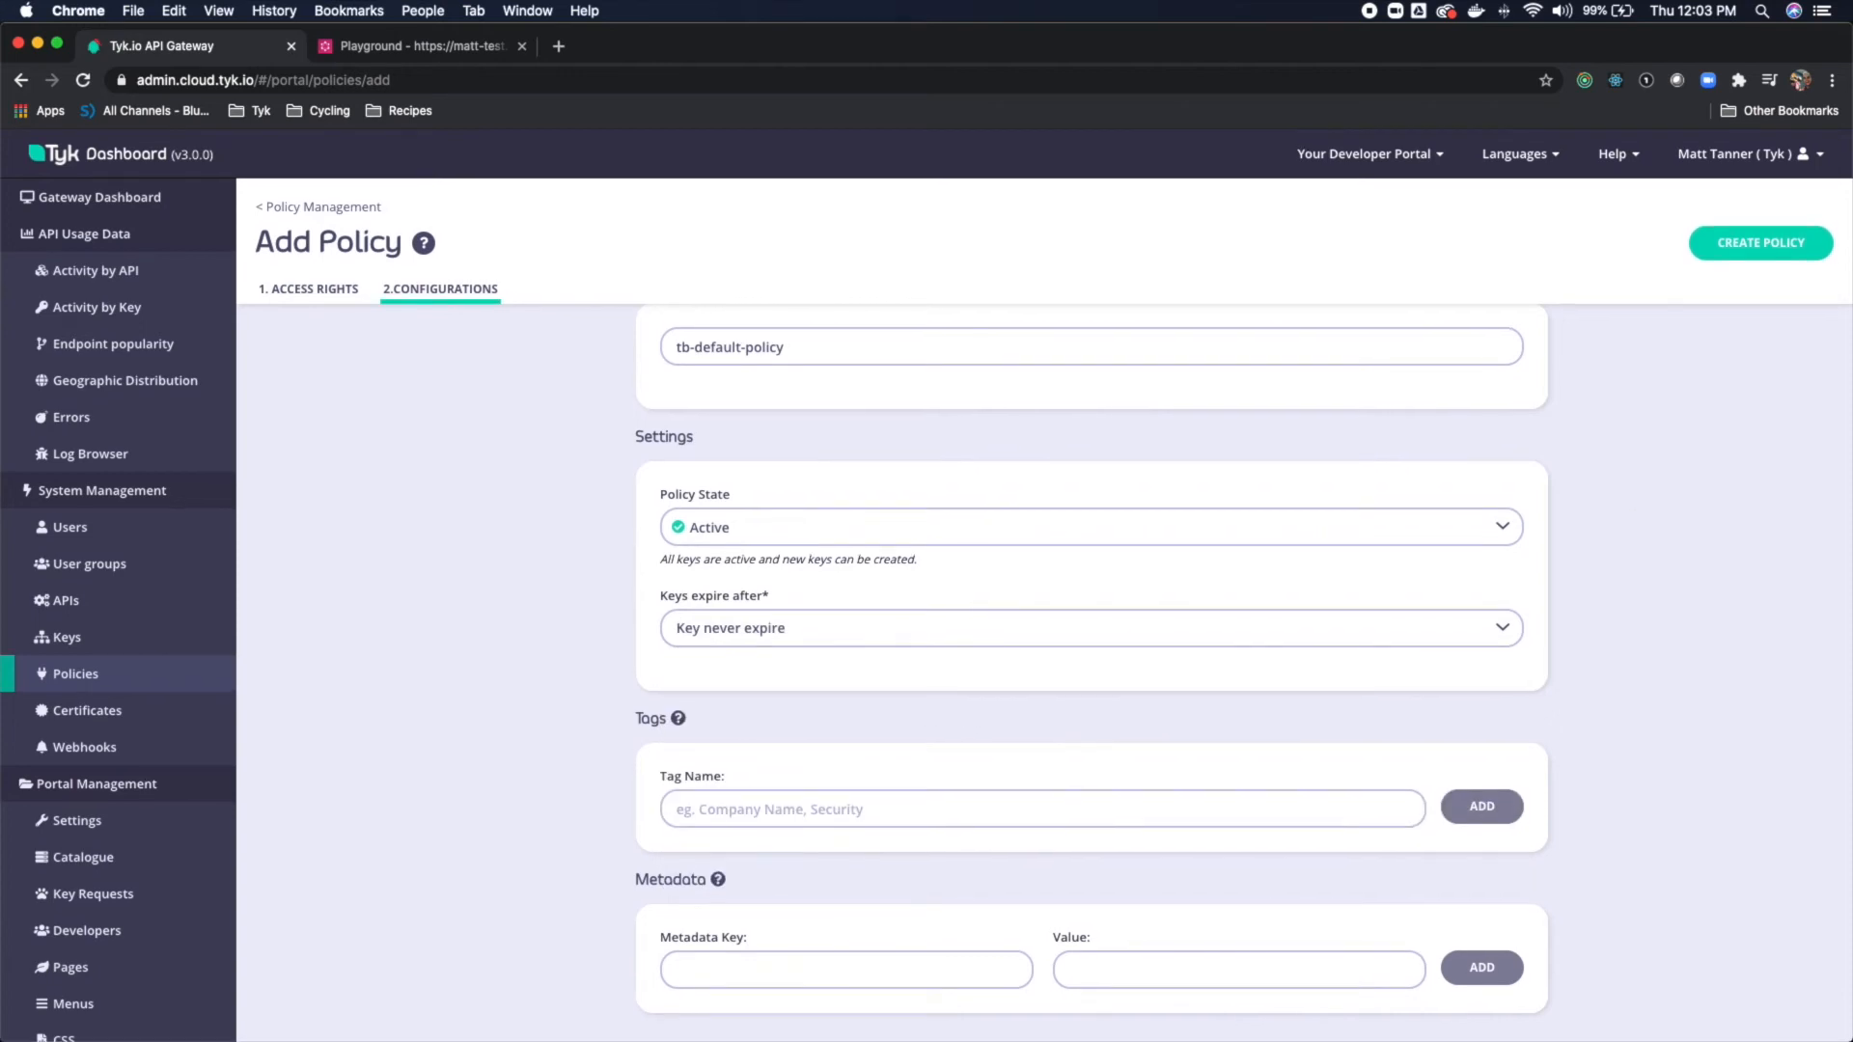
{"action": "left_click", "coordinate": [1761, 253]}
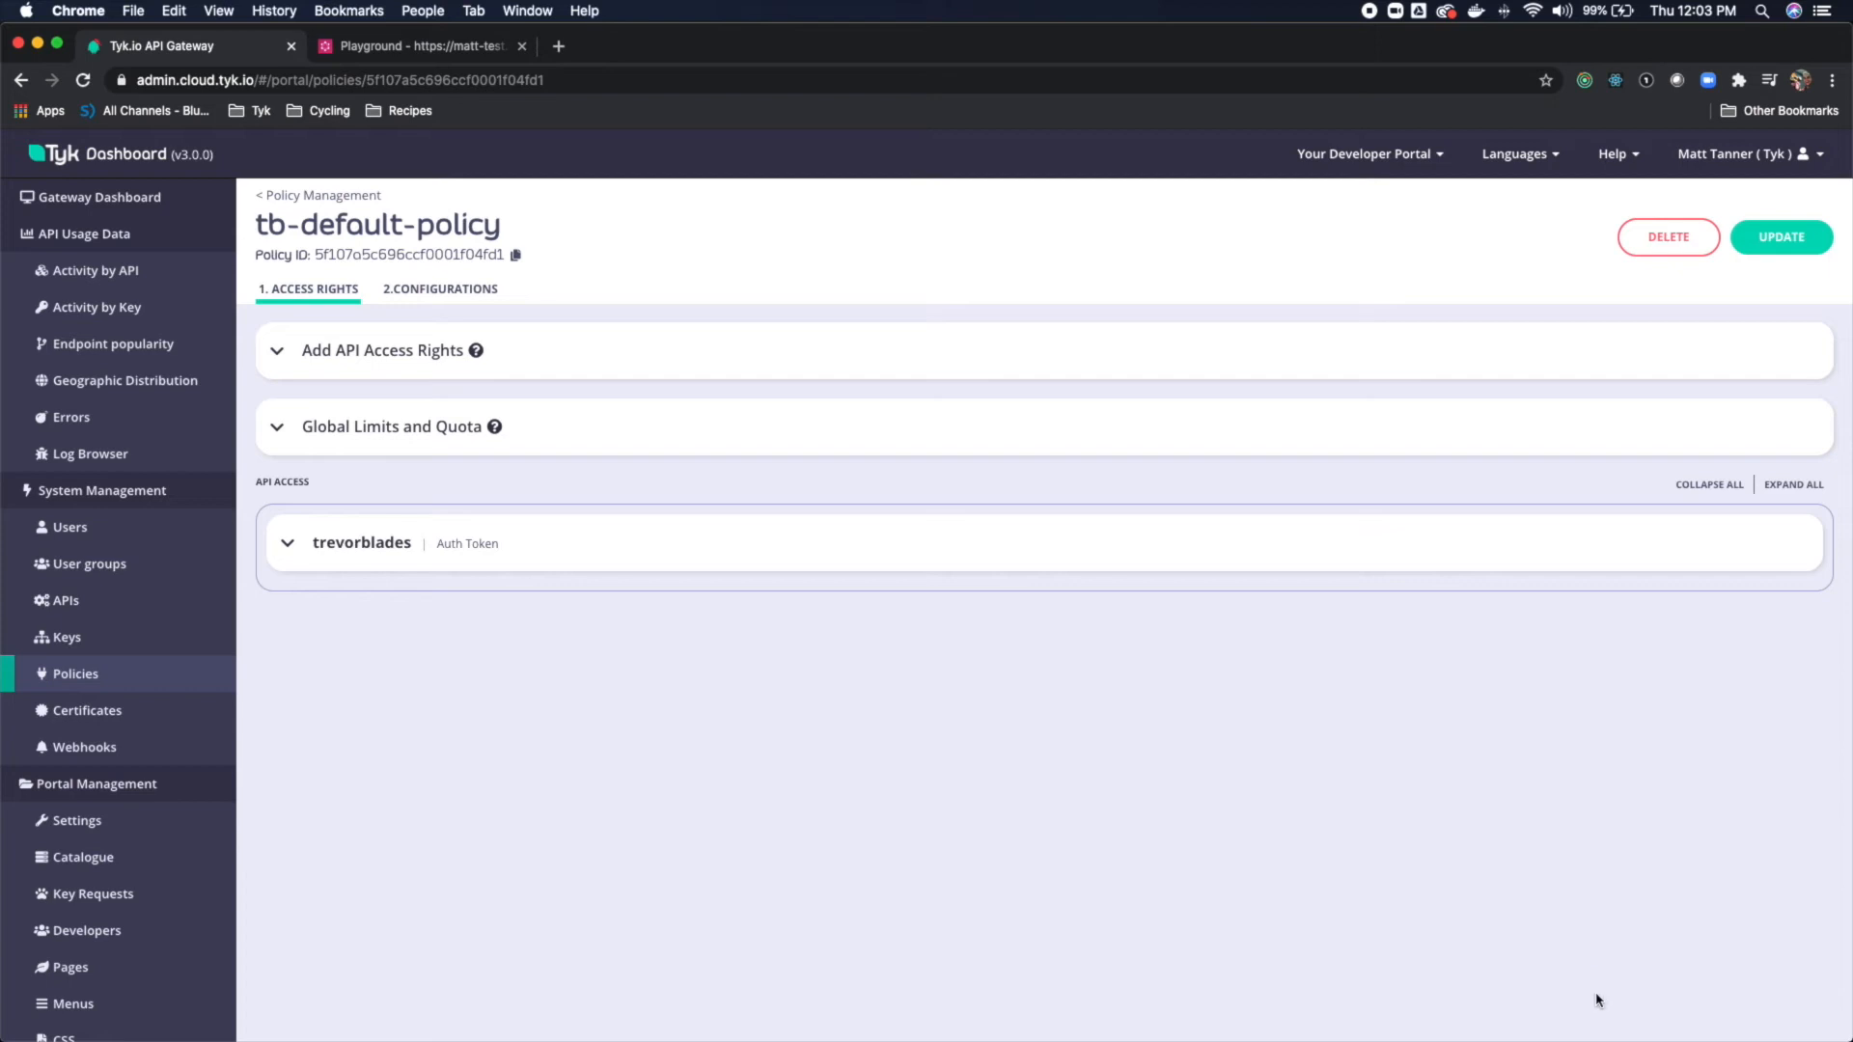
Start a new key and apply tb-default-policy to it
{"action": "left_click", "coordinate": [63, 645]}
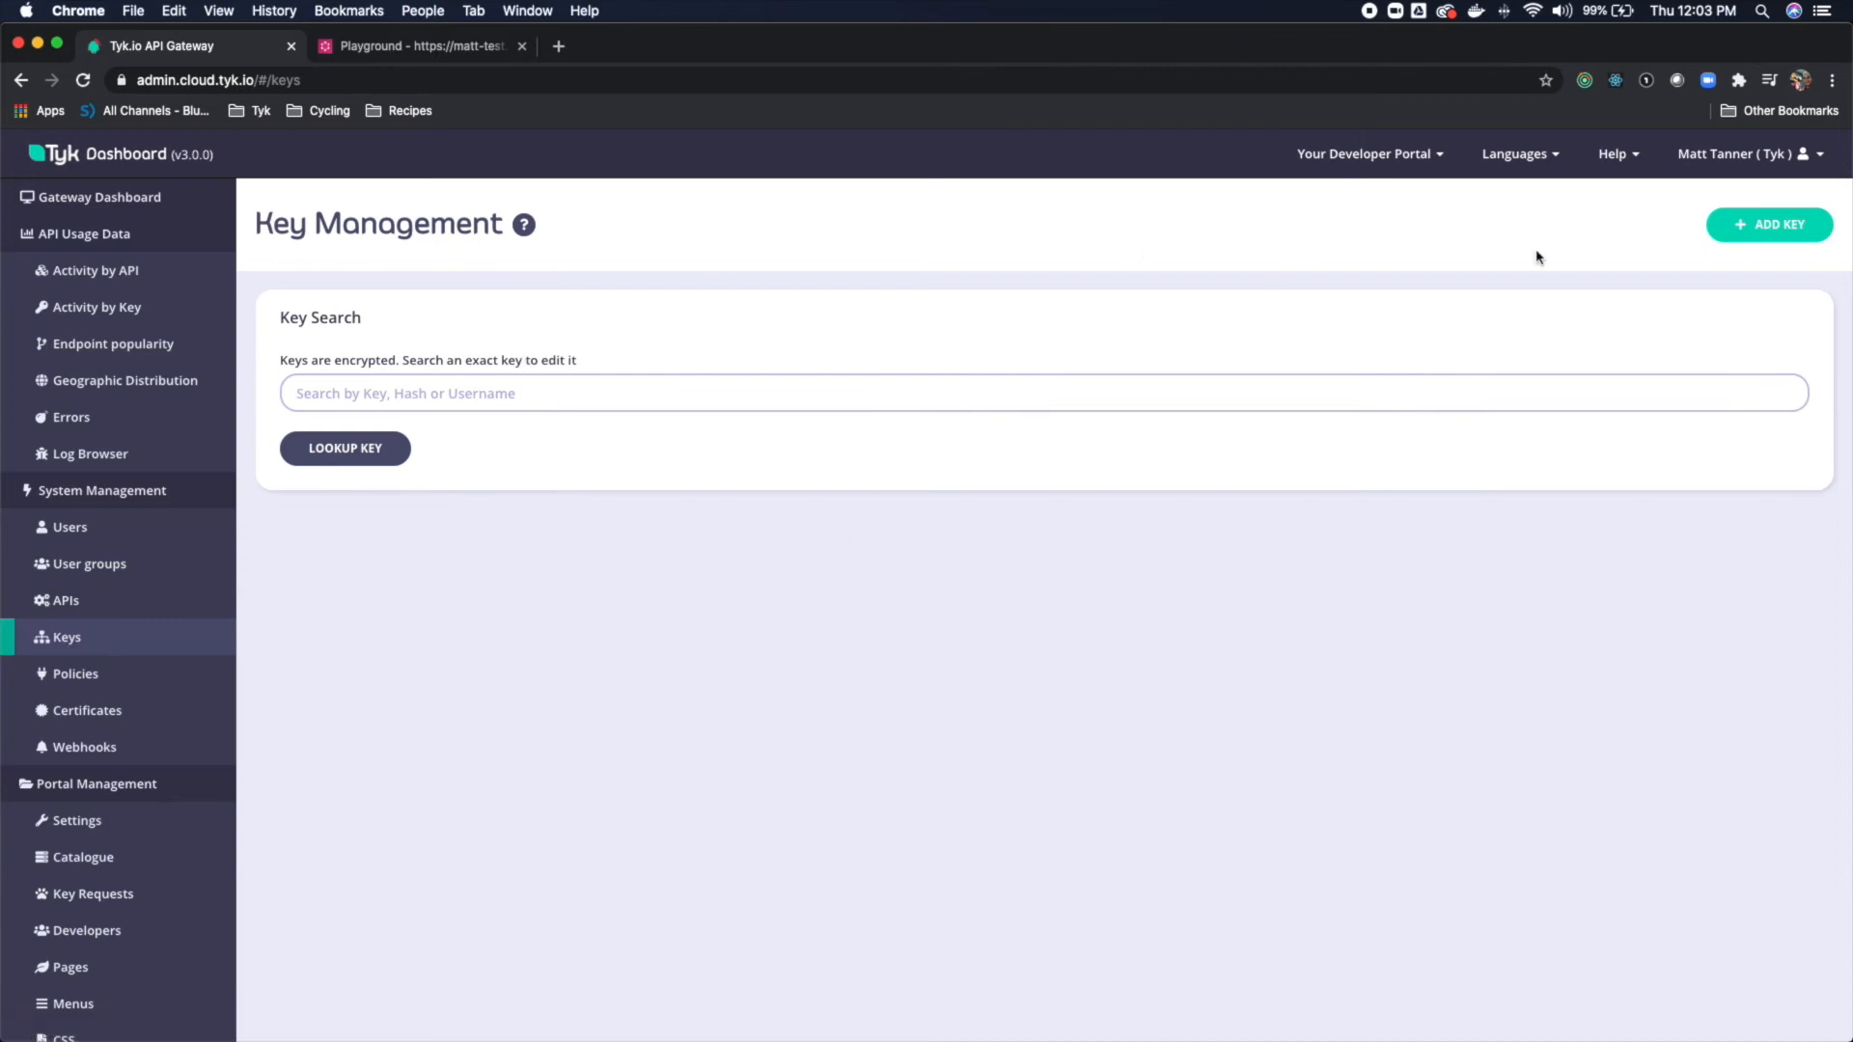
{"action": "left_click", "coordinate": [1769, 232]}
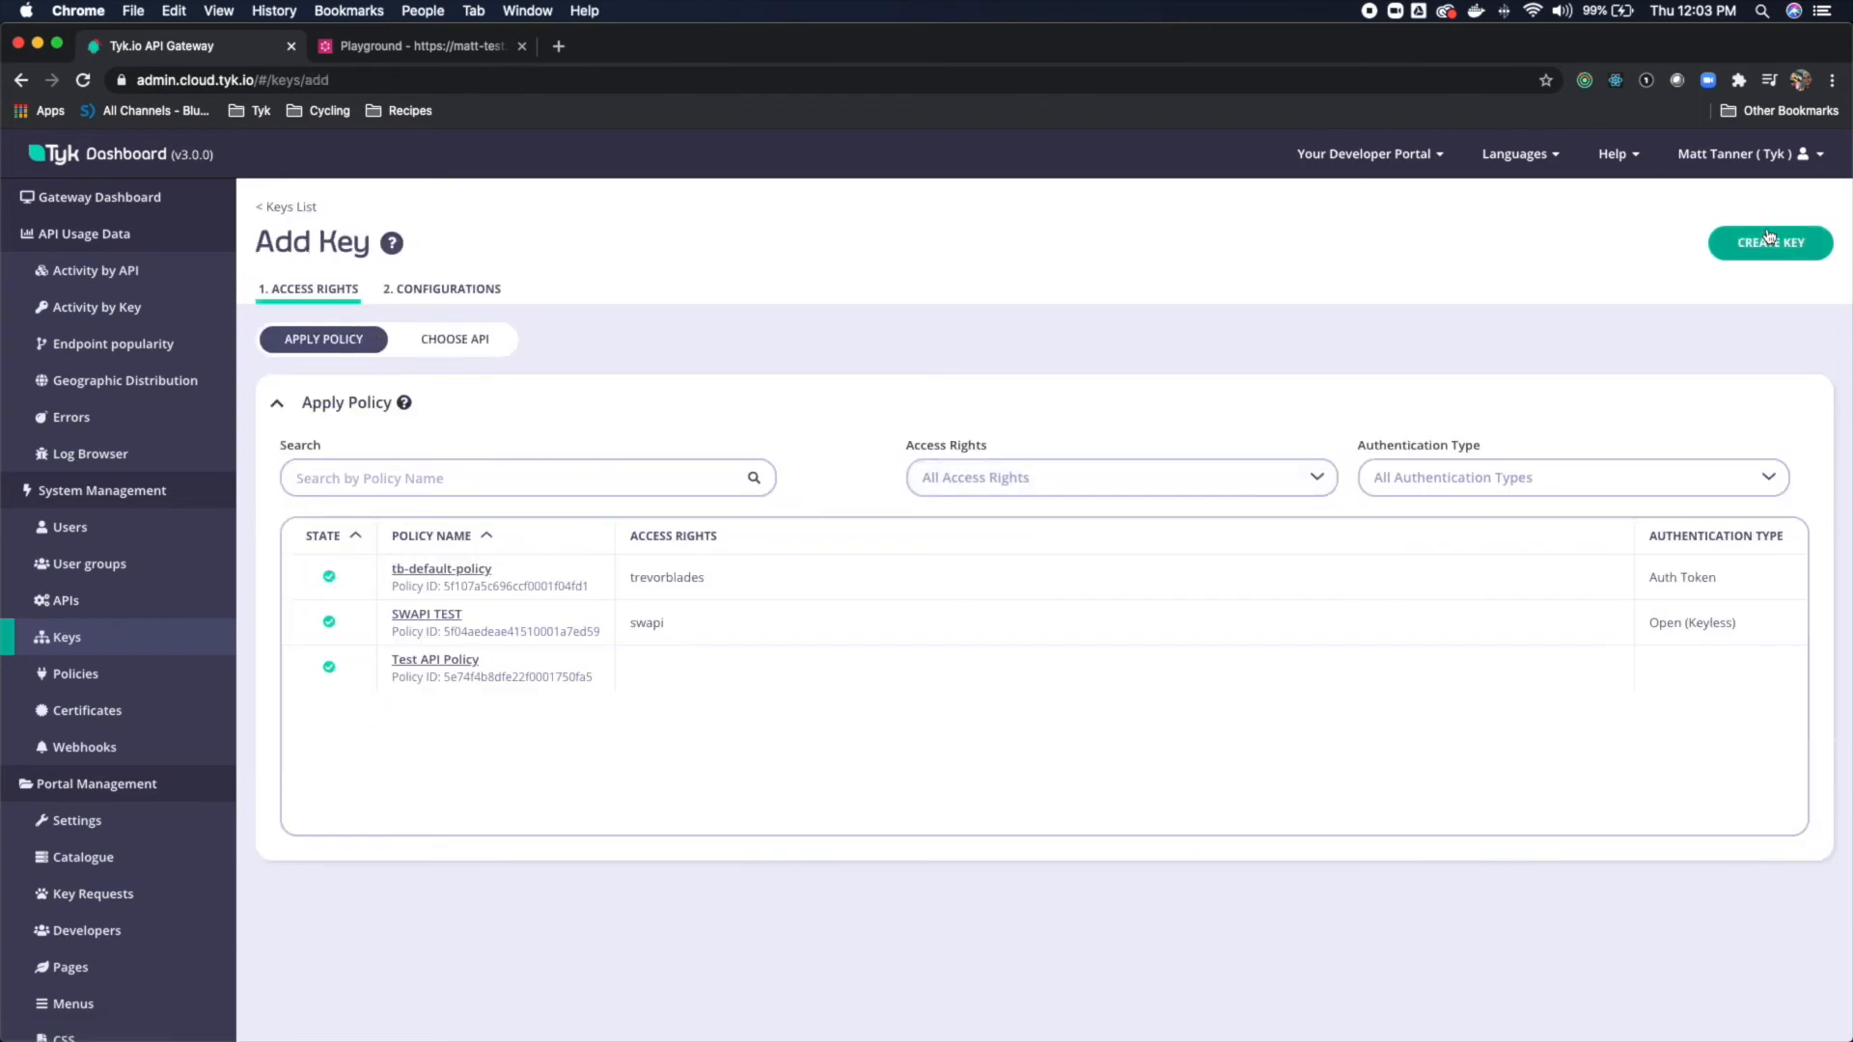
{"action": "left_click", "coordinate": [444, 572]}
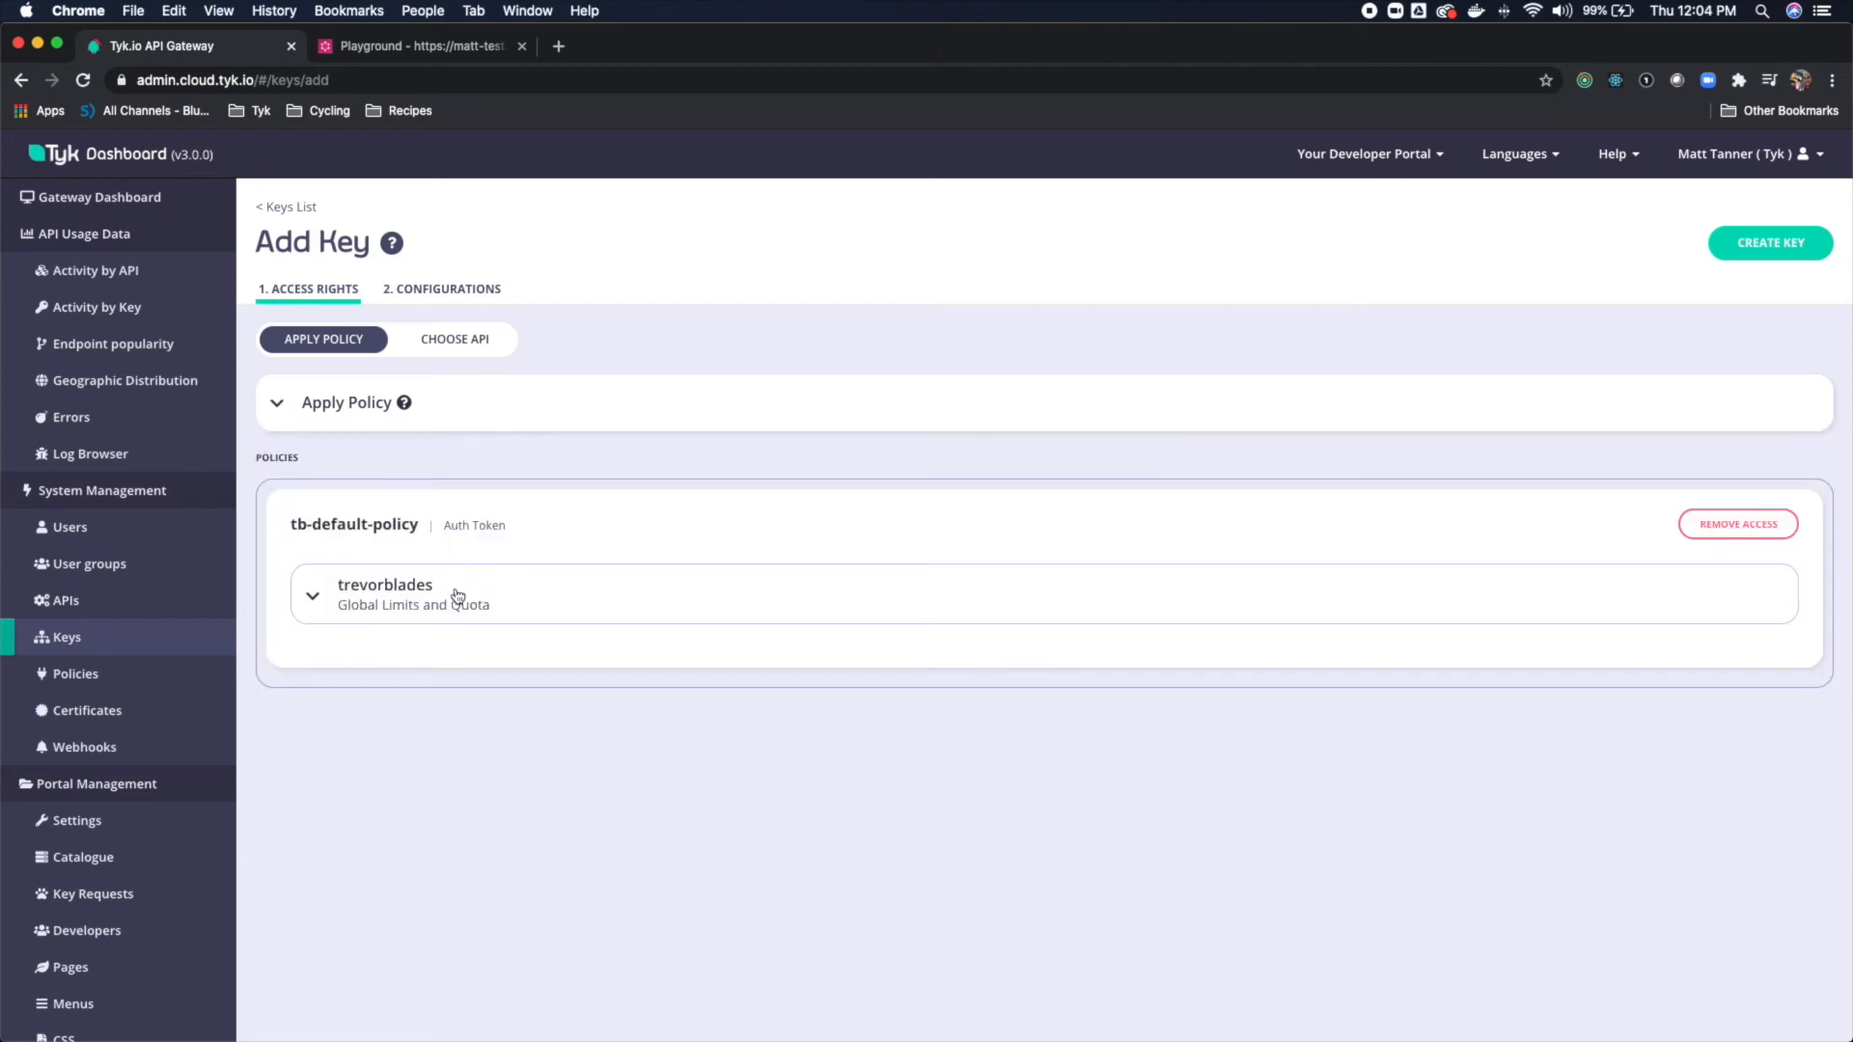
Generate the key after reviewing the policy's limits and query fields for trevorblades, and copy its key ID
{"action": "left_click", "coordinate": [397, 606]}
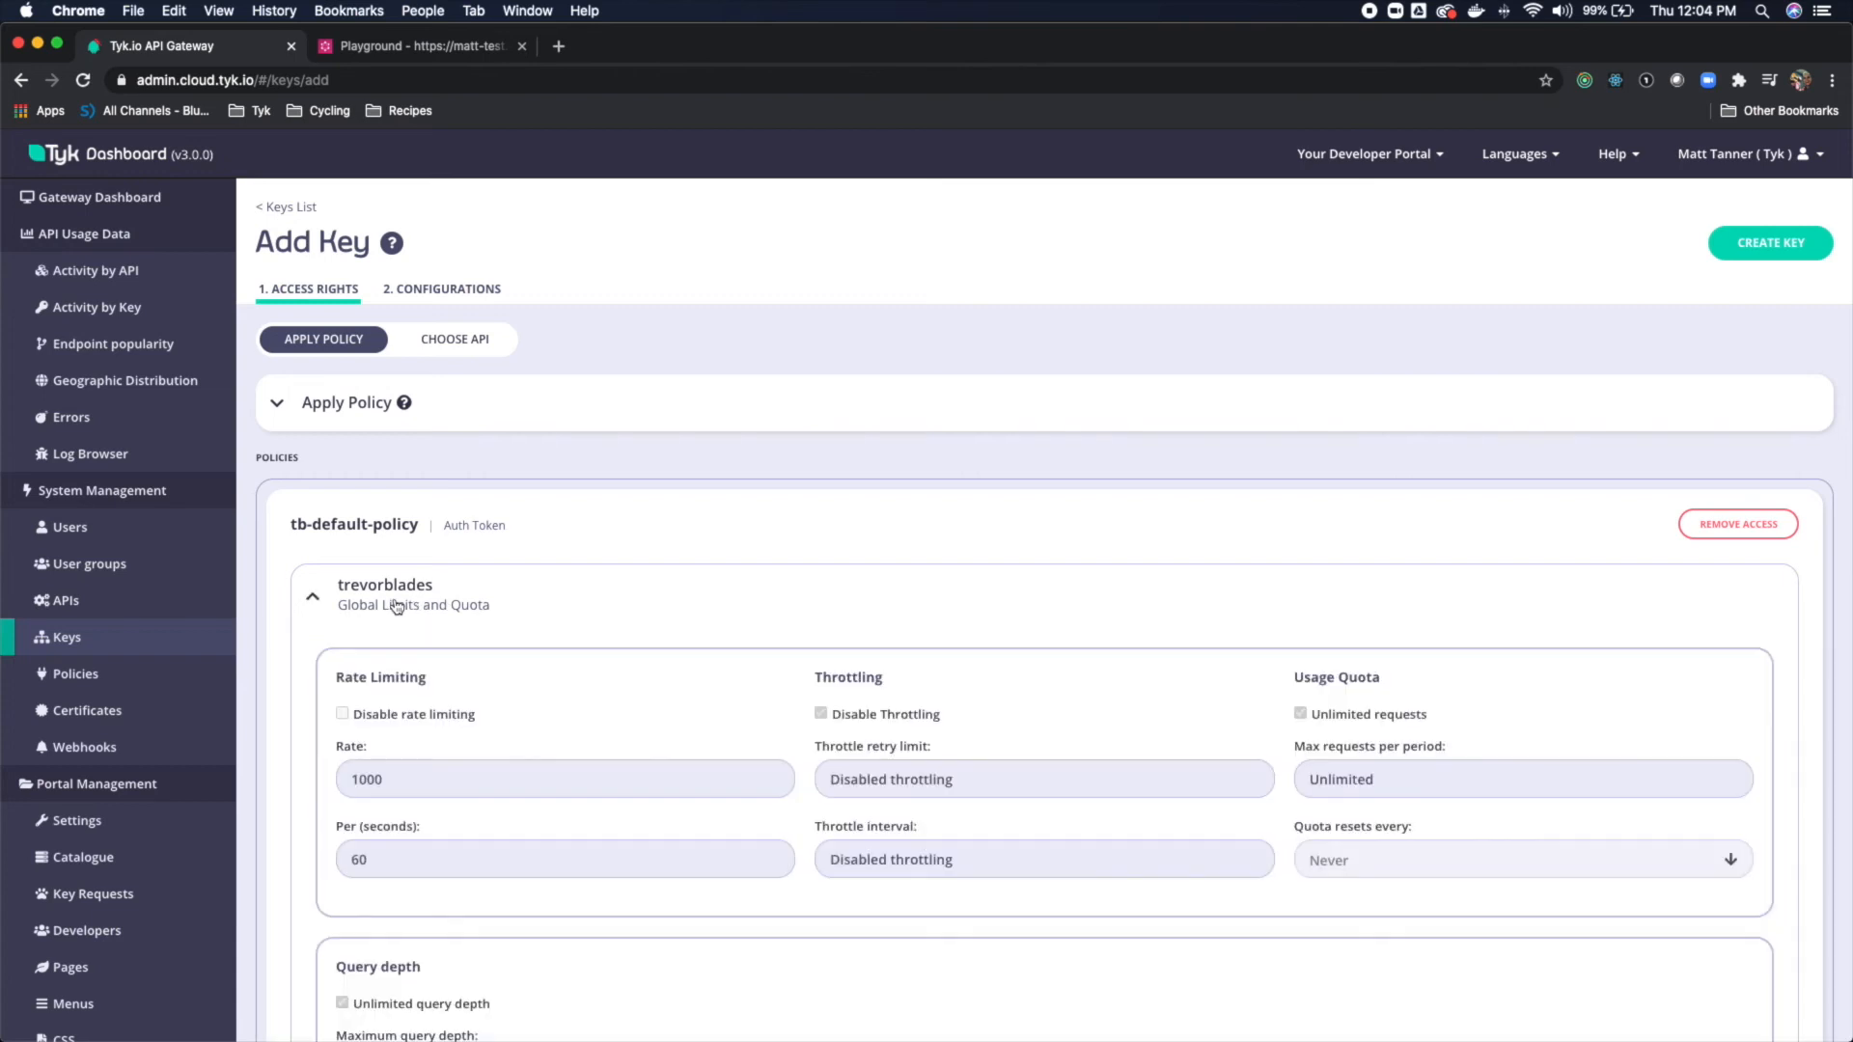
{"action": "scroll", "coordinate": [978, 760], "scroll_direction": "down", "scroll_amount": 3}
{"action": "scroll", "coordinate": [978, 760], "scroll_direction": "down", "scroll_amount": 3}
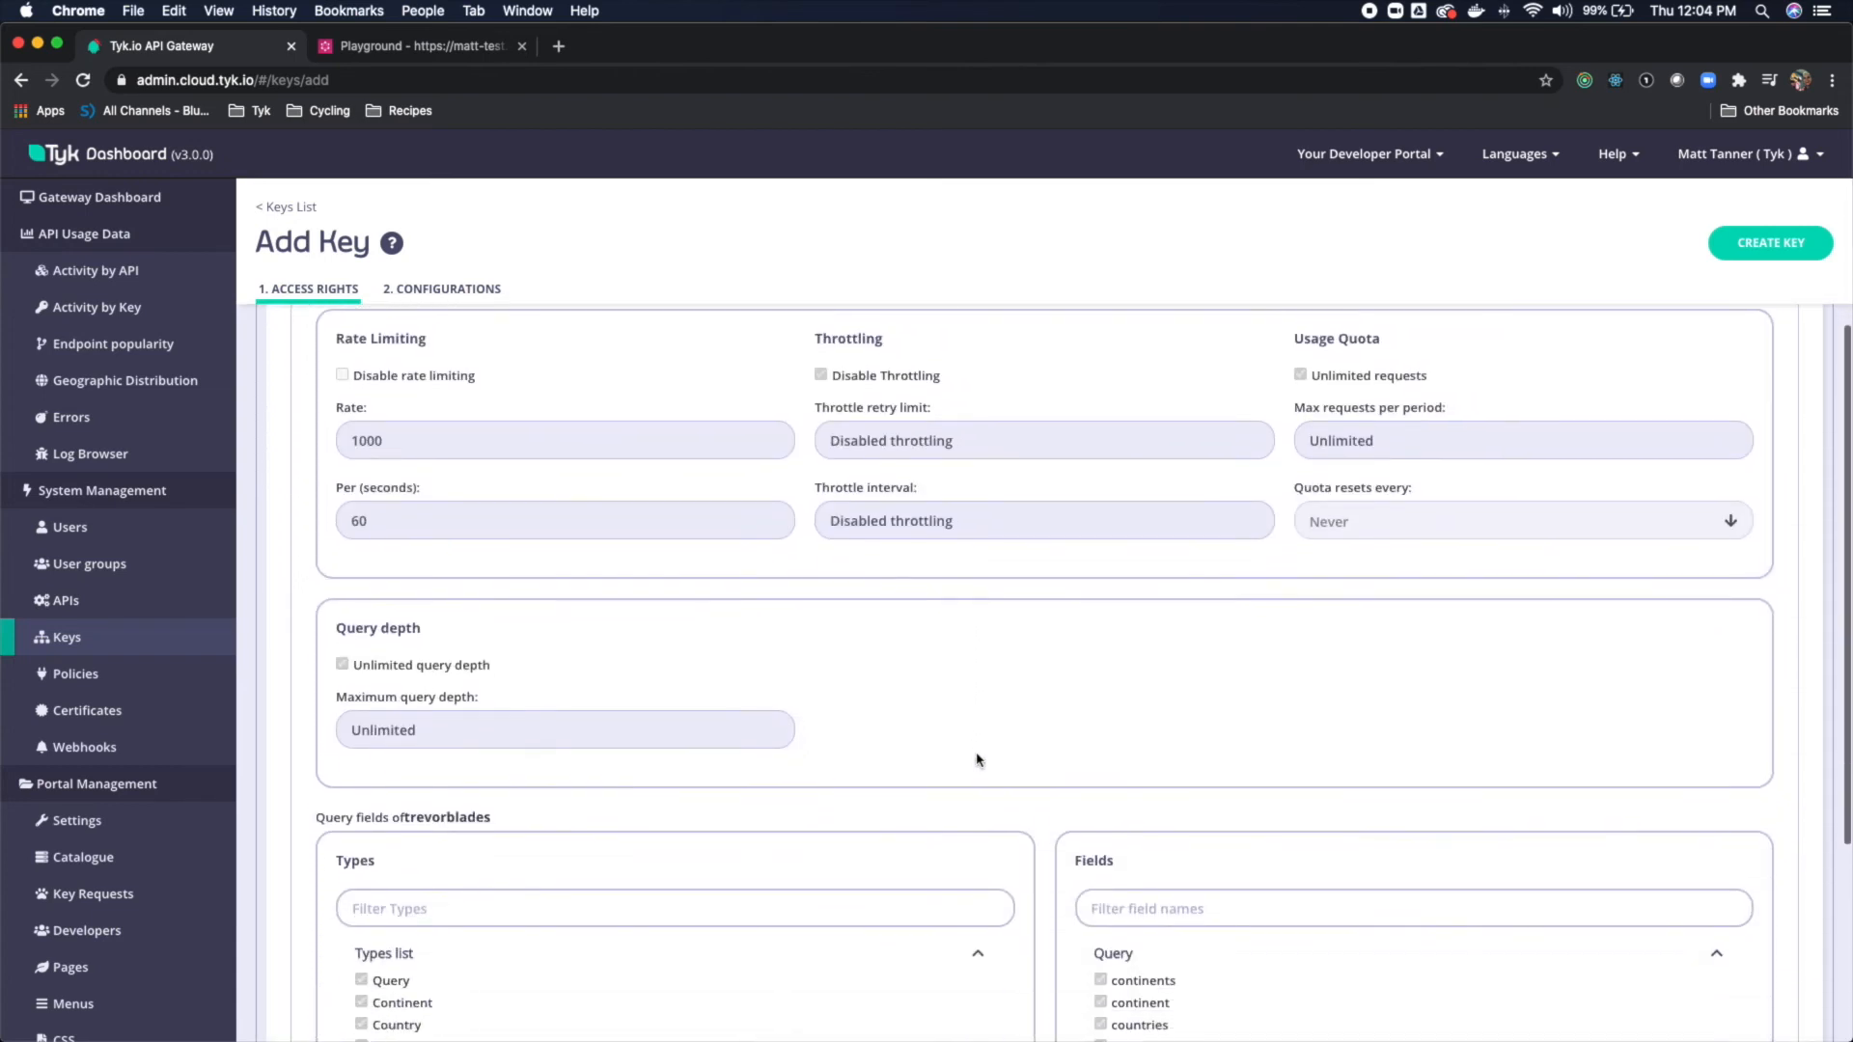
{"action": "scroll", "coordinate": [976, 759], "scroll_direction": "down", "scroll_amount": 4}
{"action": "scroll", "coordinate": [977, 760], "scroll_direction": "up", "scroll_amount": 10}
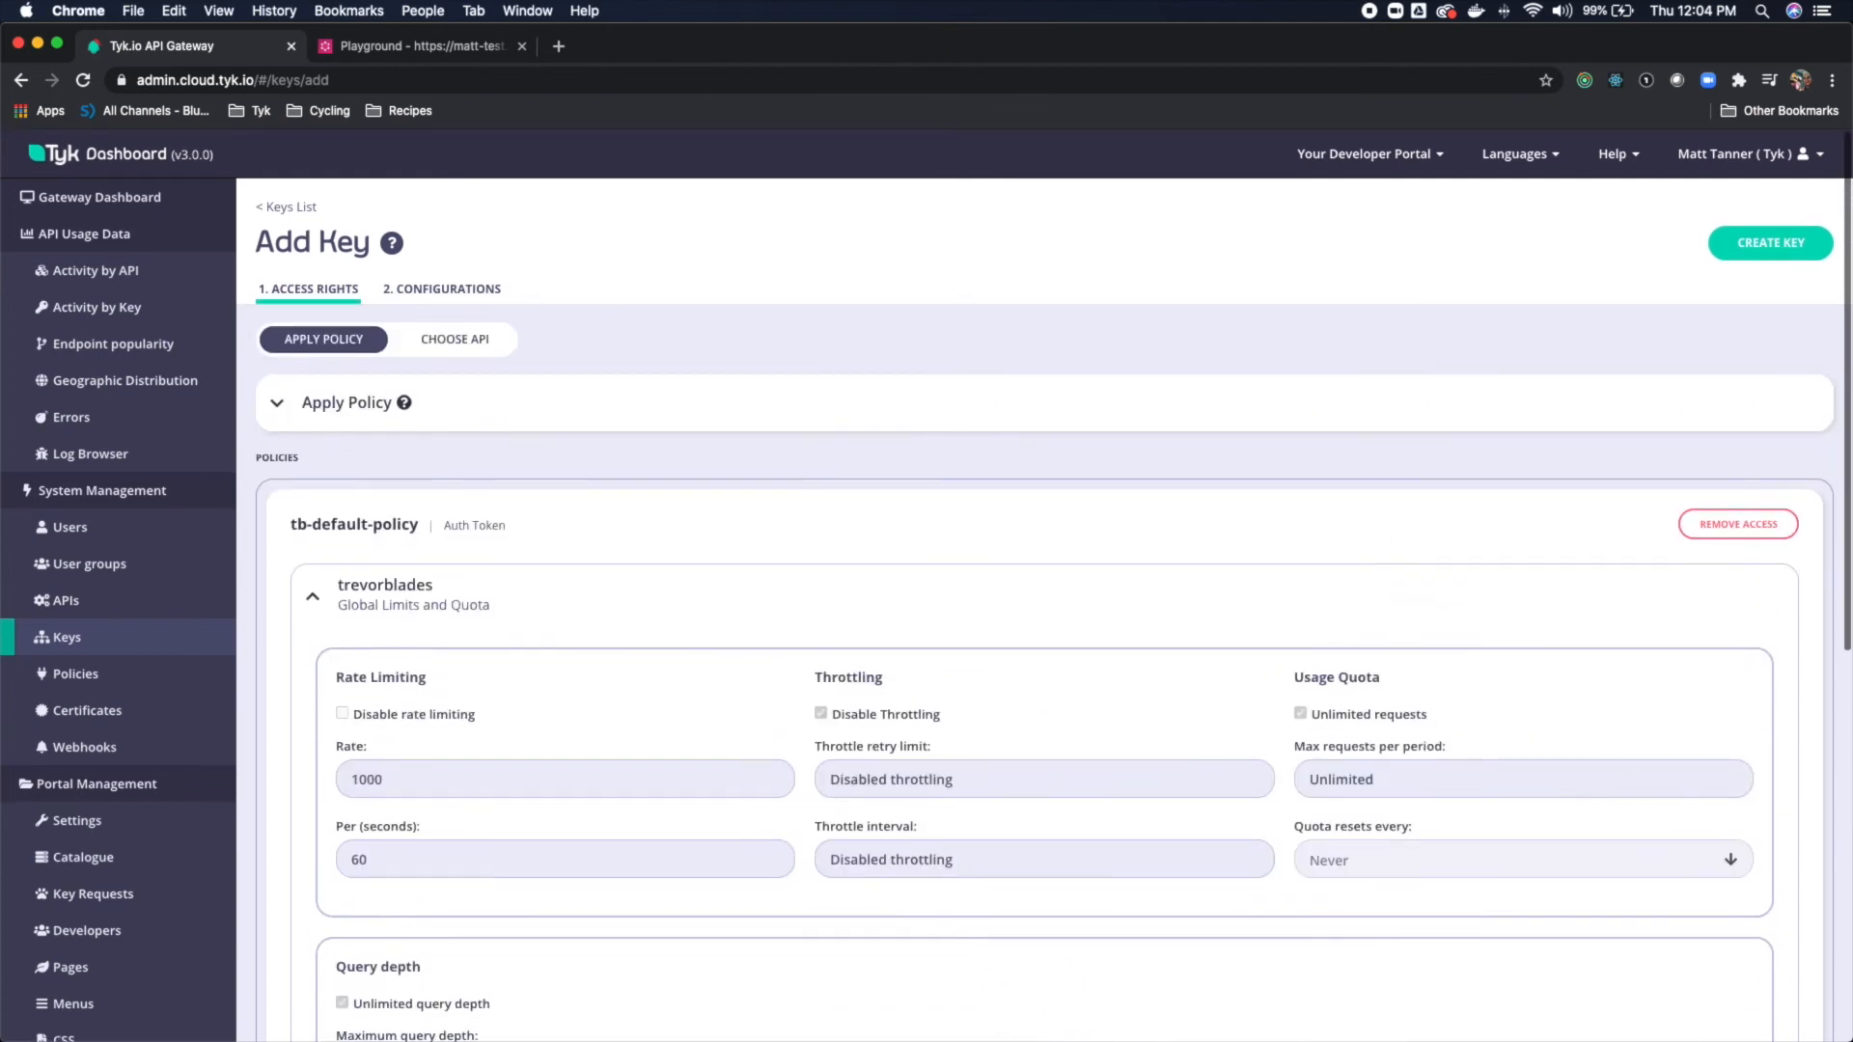
{"action": "left_click", "coordinate": [1770, 247]}
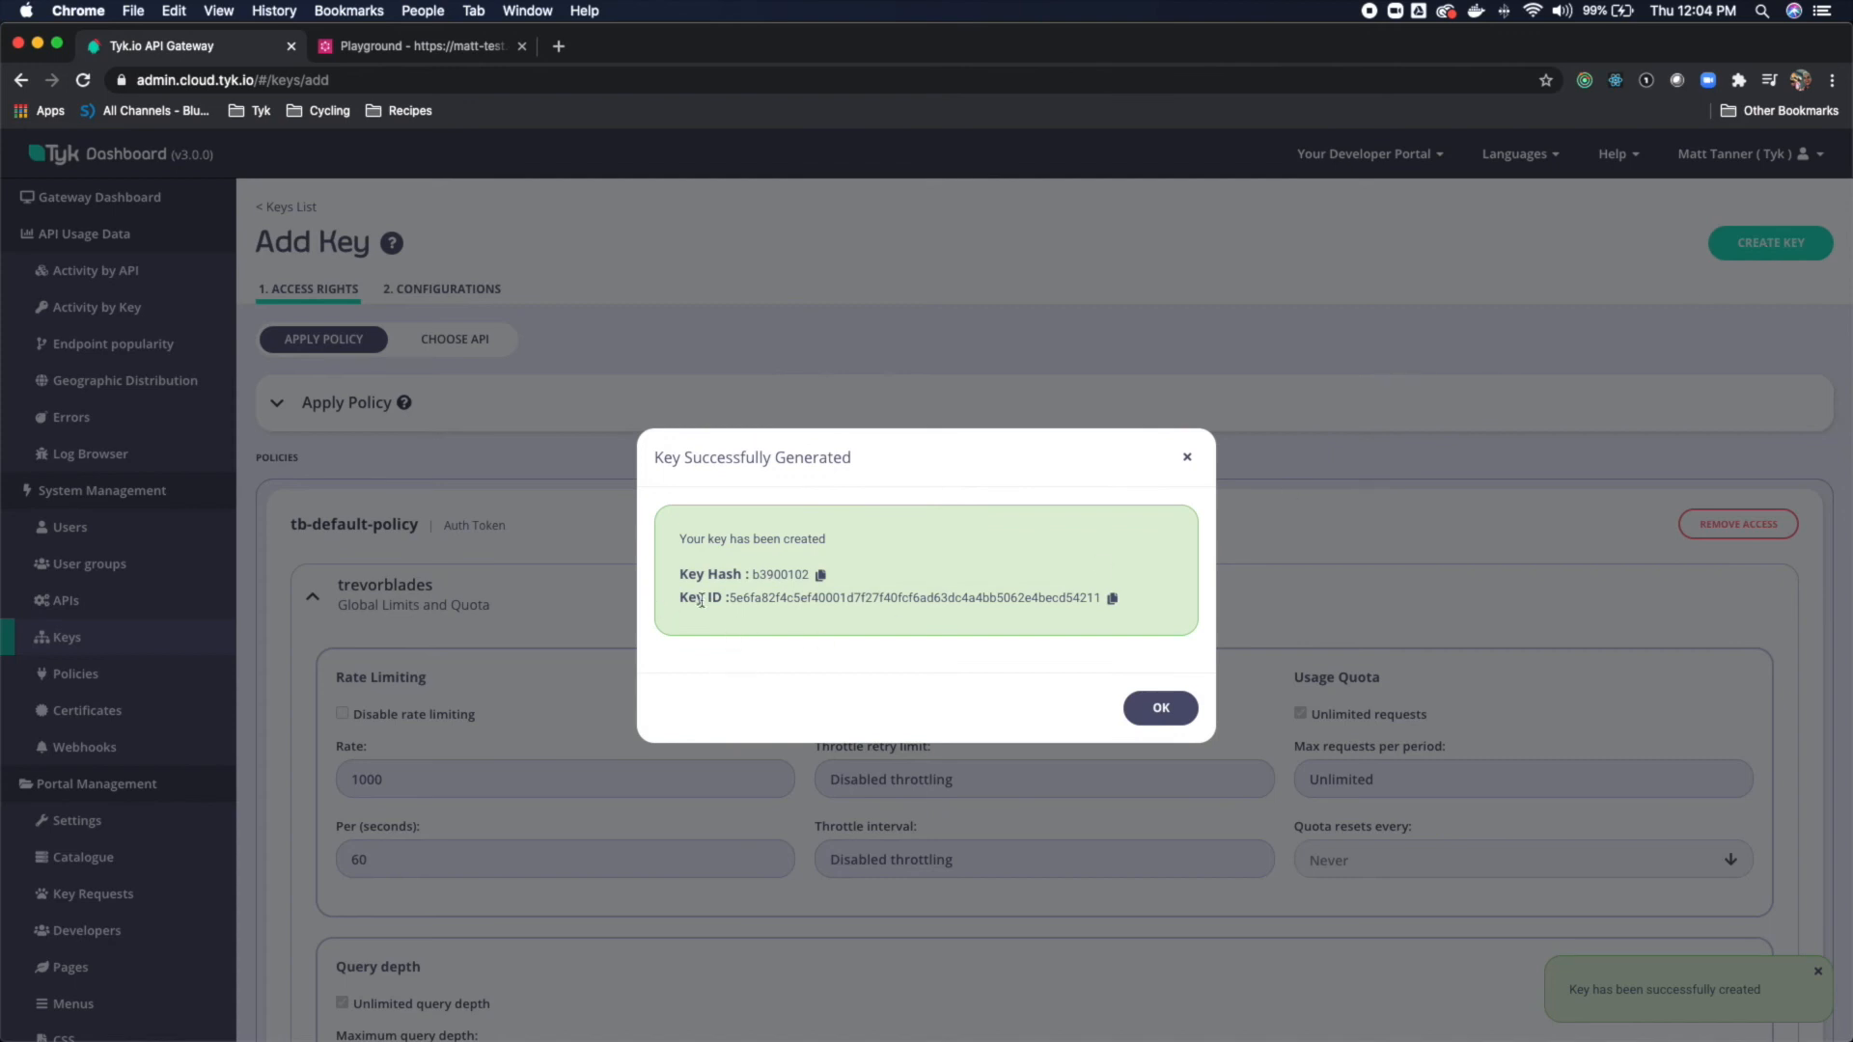
{"action": "left_click", "coordinate": [1113, 600]}
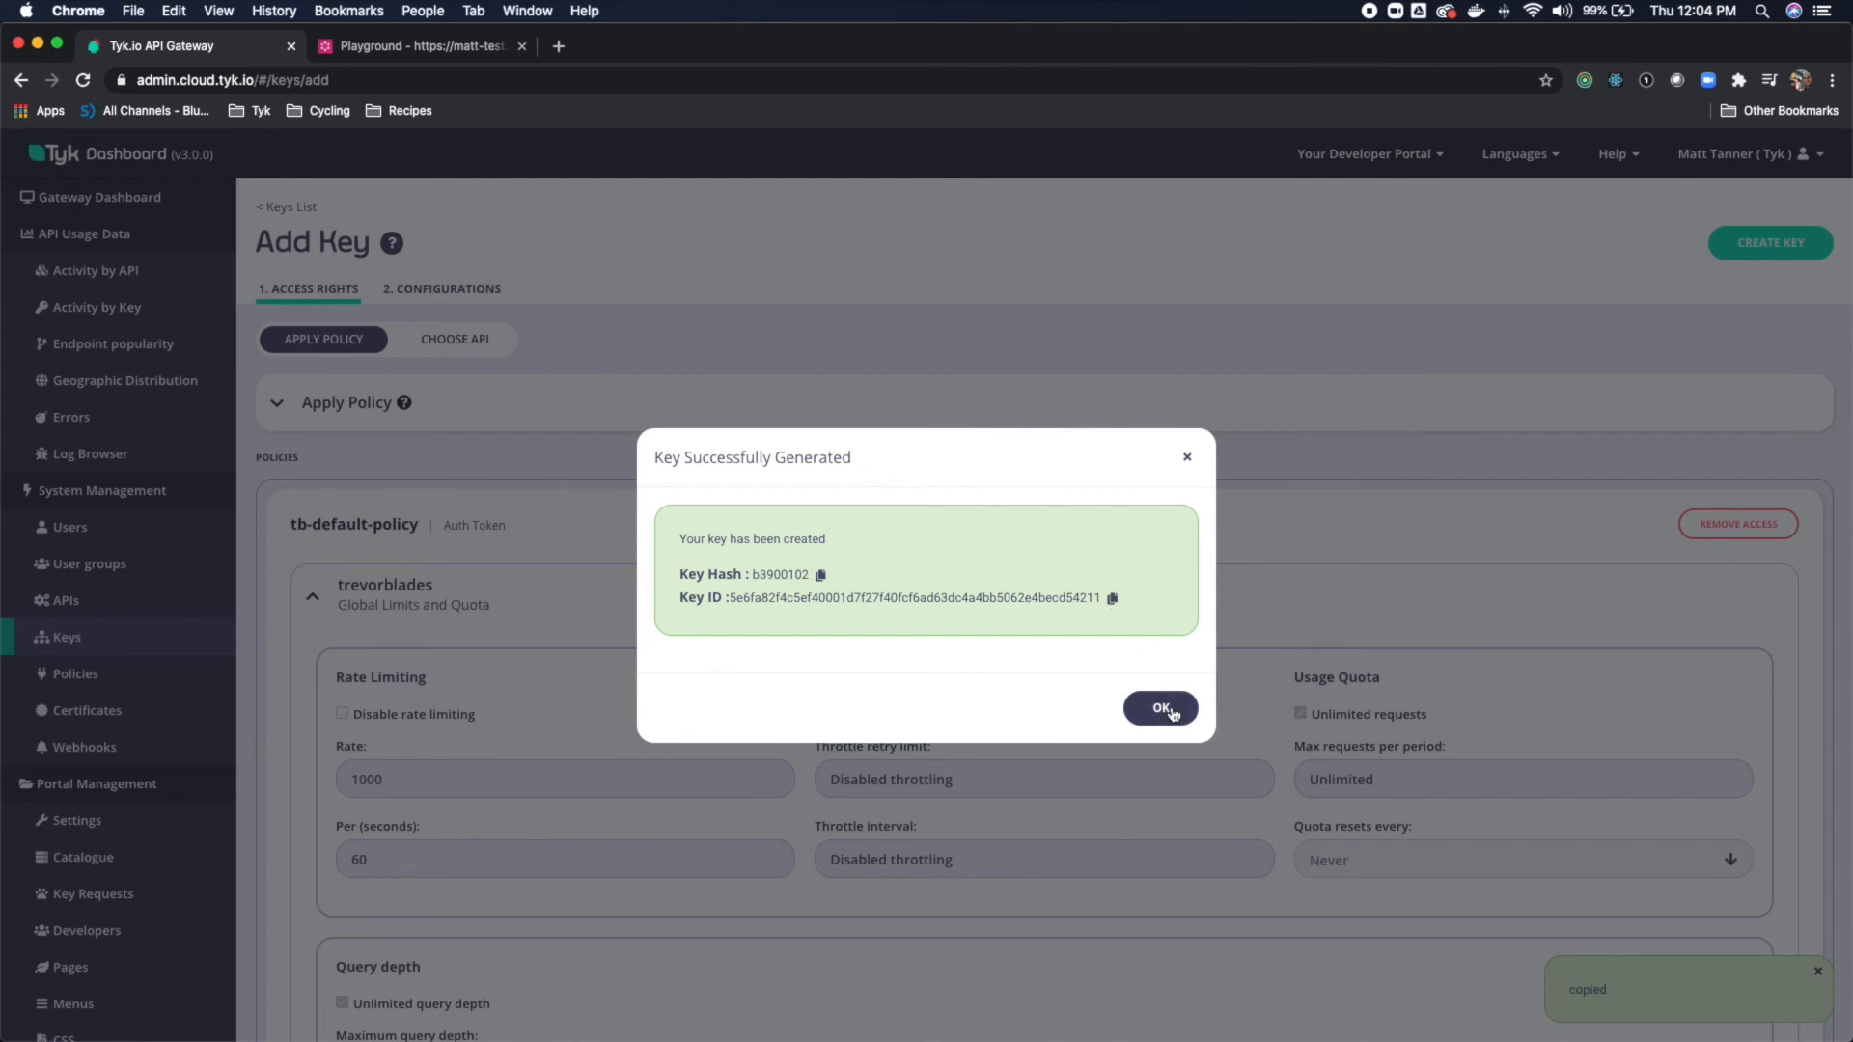
Switch to the trevorblades Playground and run the continent query for code "NA" without an authorization header
{"action": "left_click", "coordinate": [404, 53]}
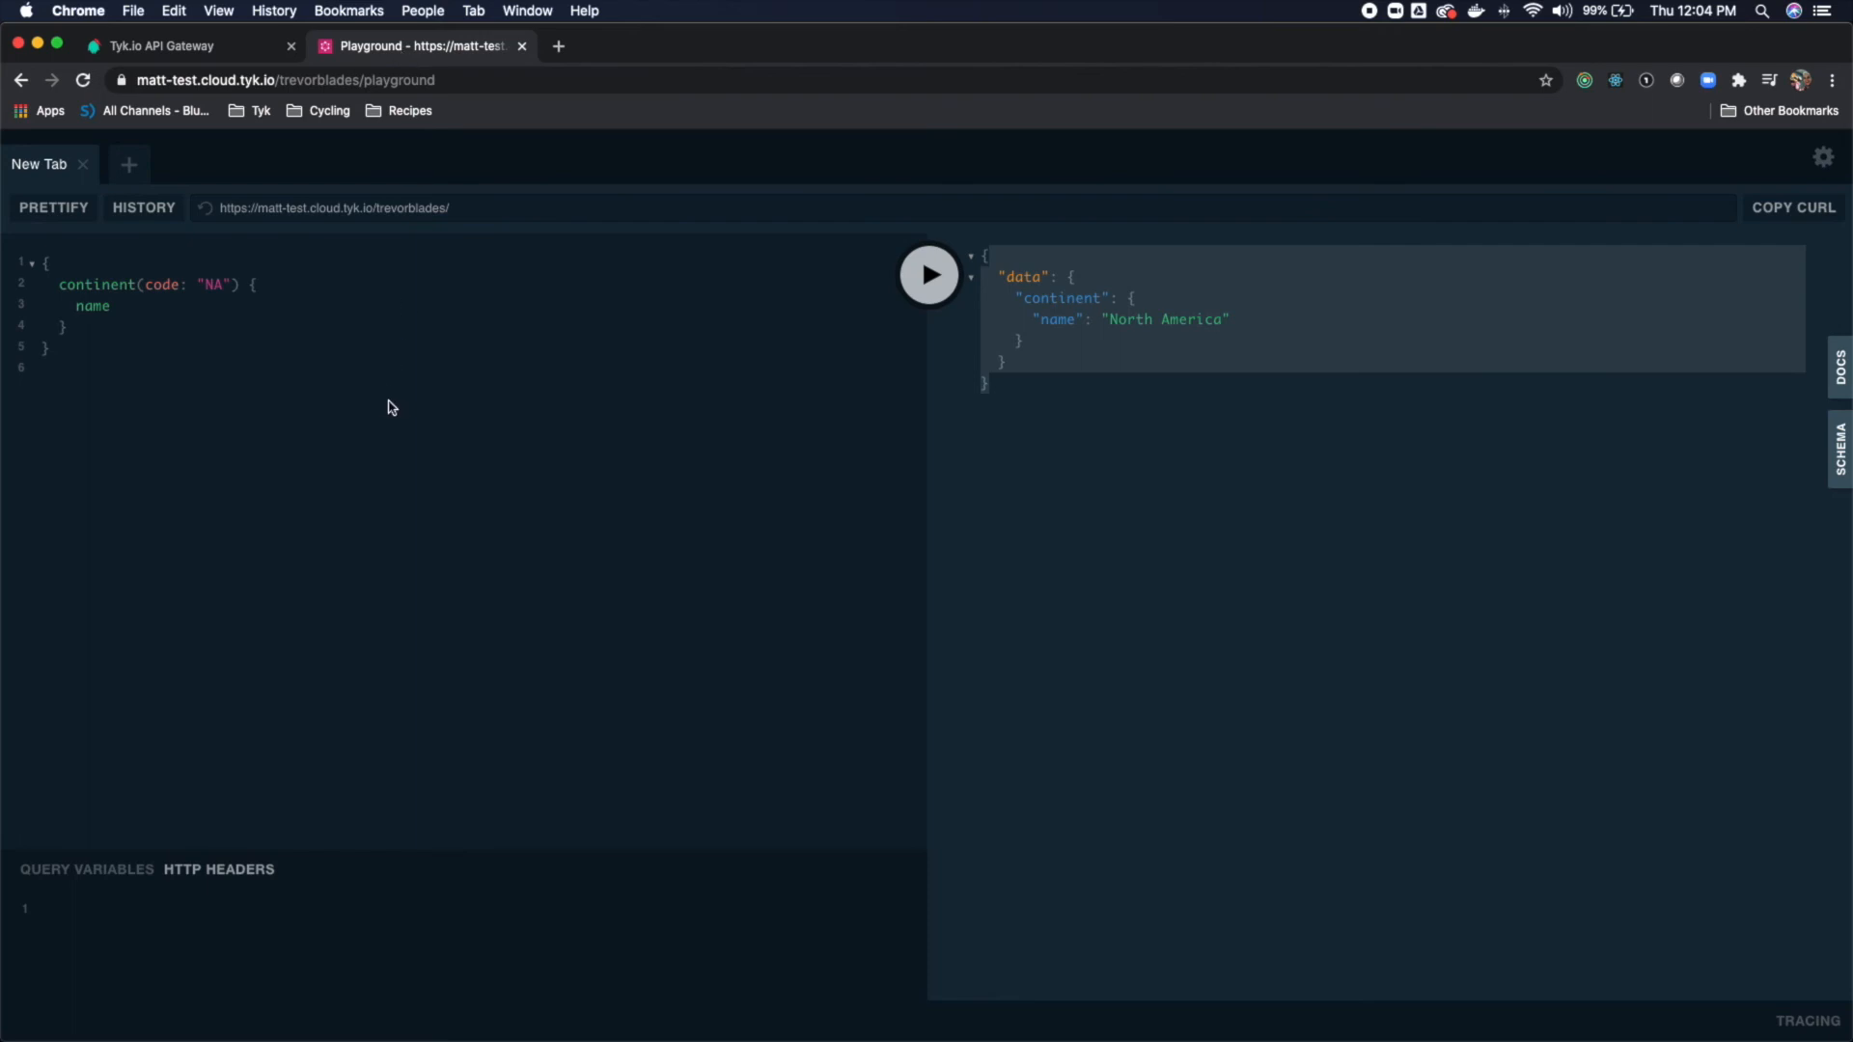
{"action": "left_click", "coordinate": [930, 276]}
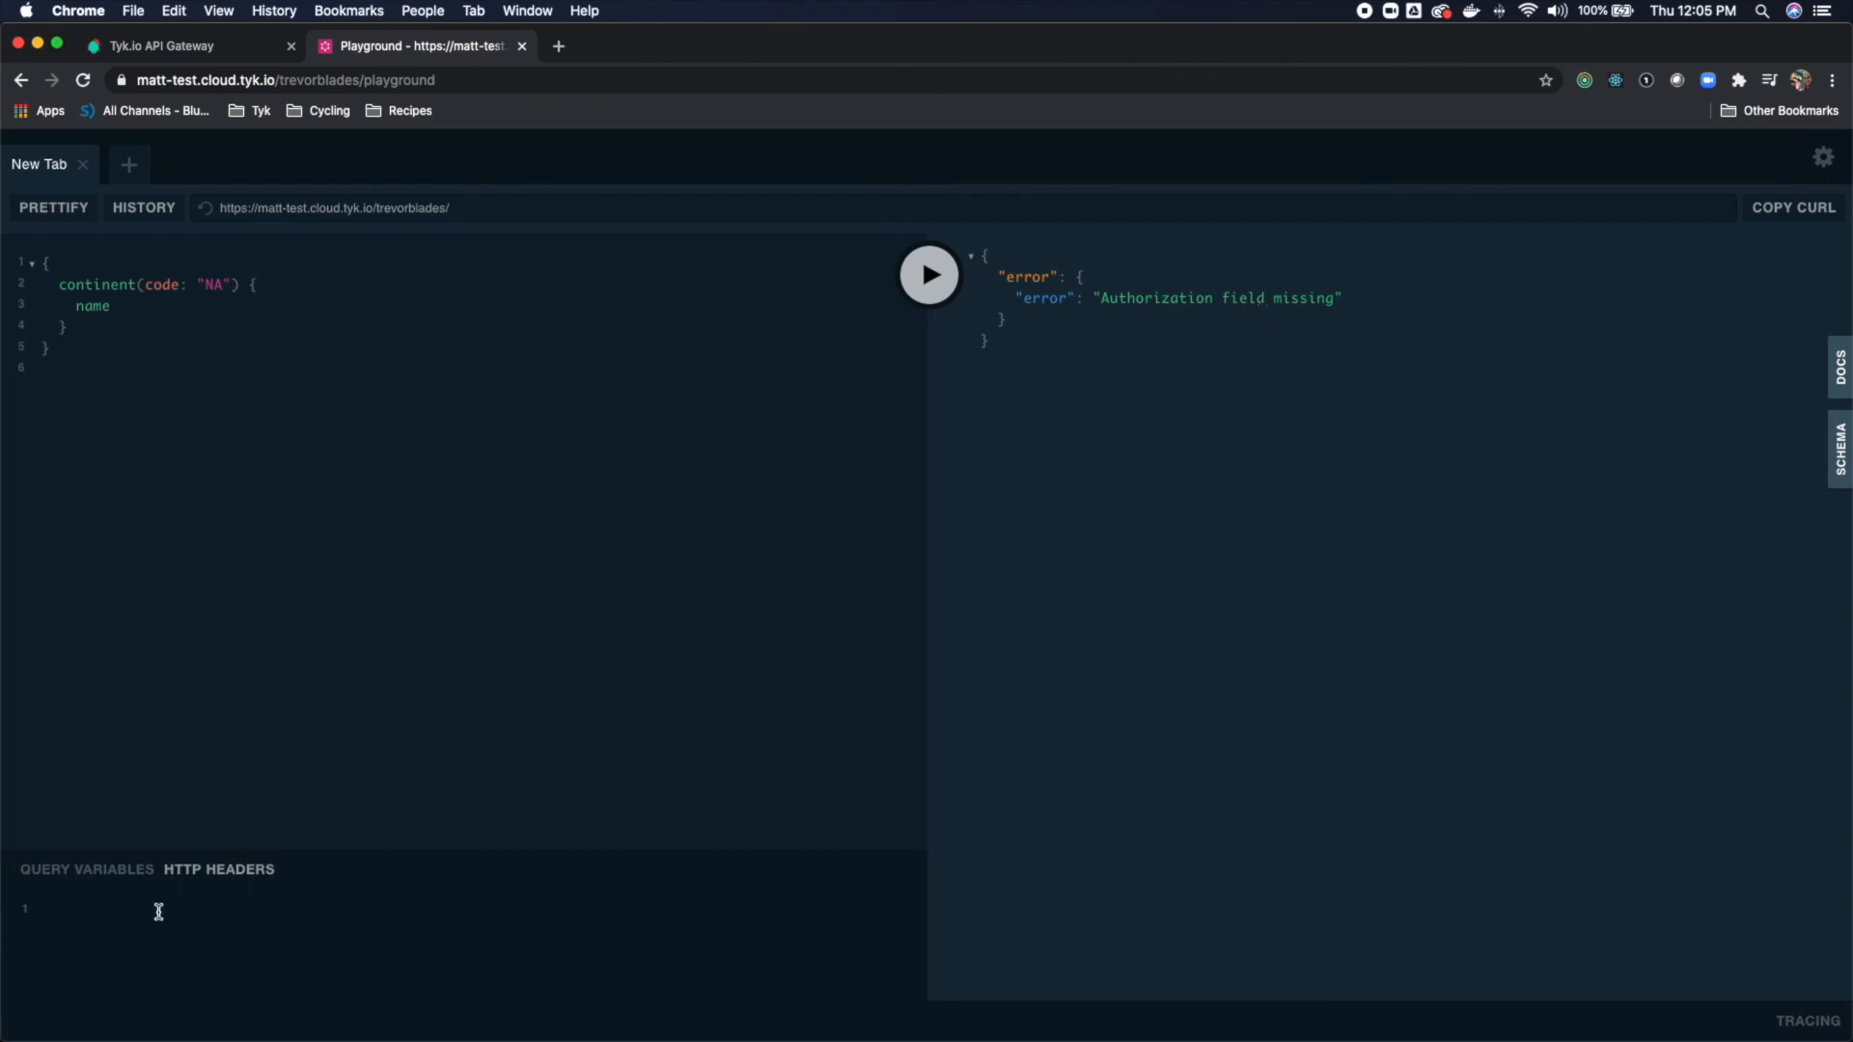
Add an "authorization" HTTP header with "bearer" followed by the copied key ID, and rerun the continent query
{"action": "left_click", "coordinate": [53, 910]}
{"action": "type", "text": "{   \""}
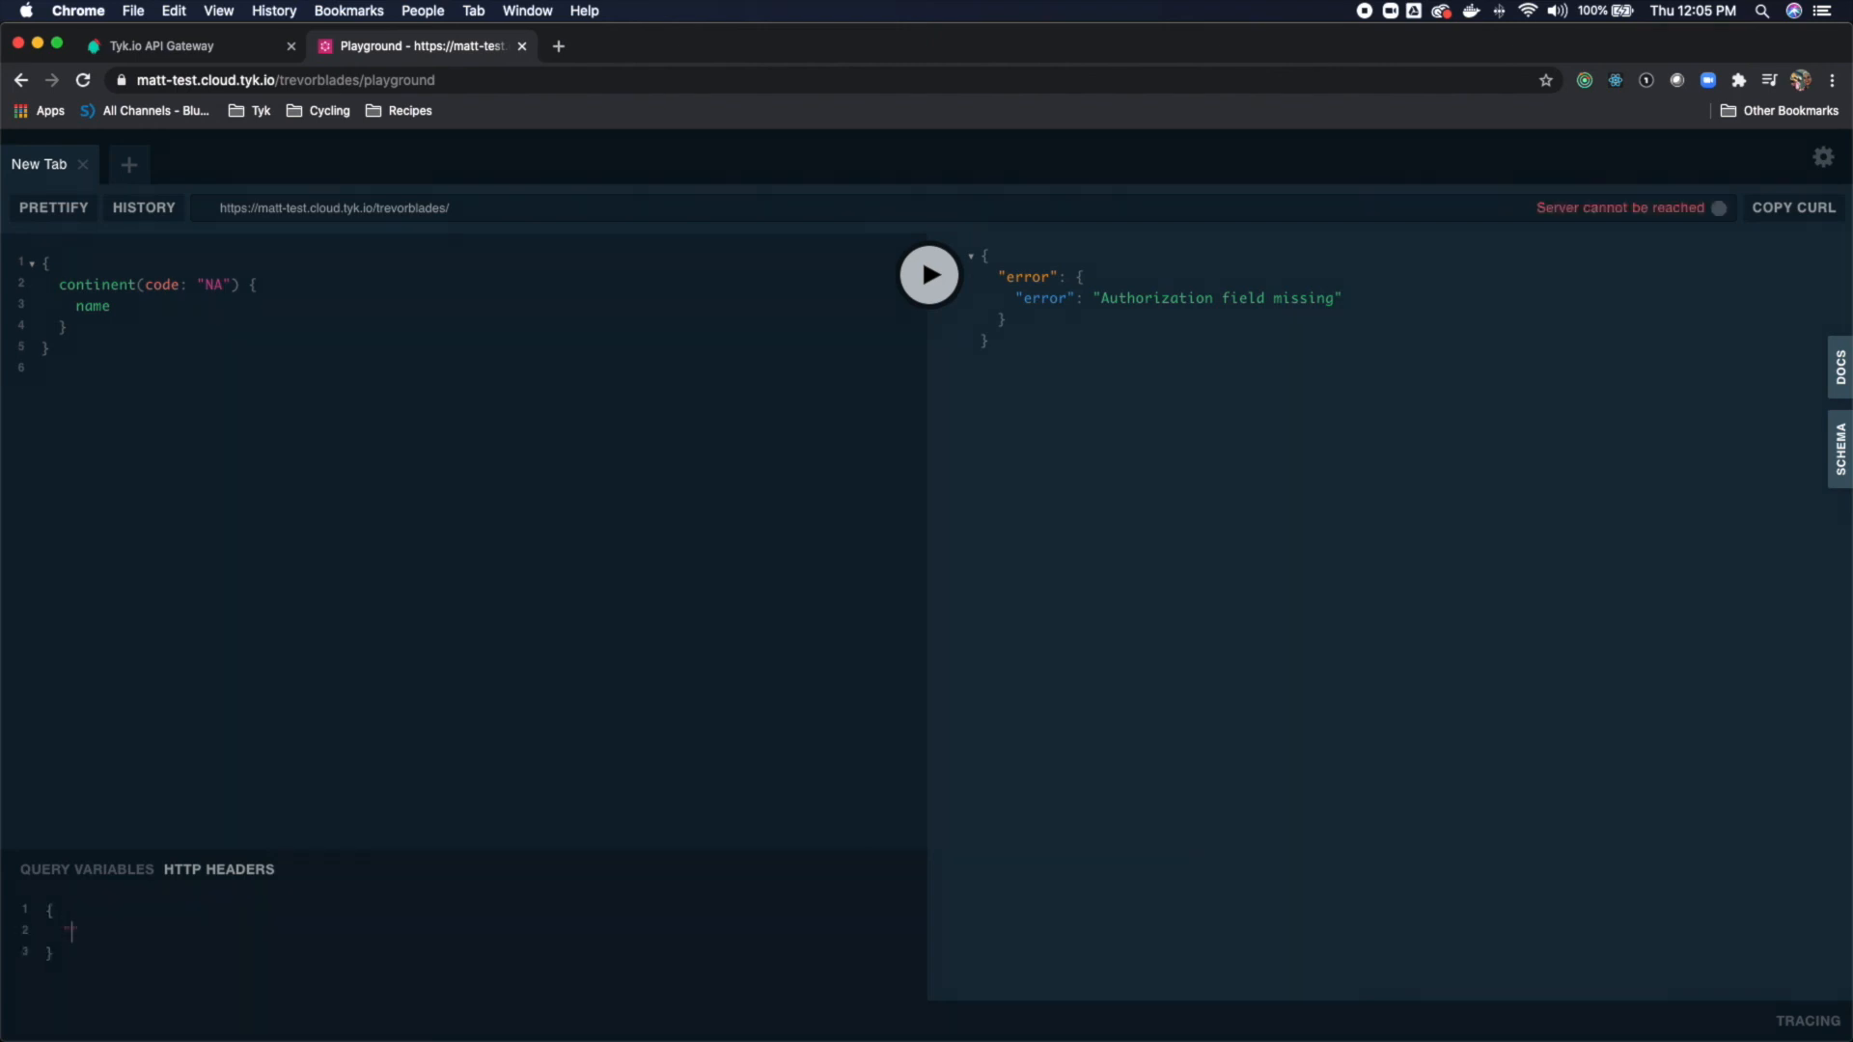
{"action": "type", "text": "authorization\": \"bearer"}
{"action": "key", "text": "super+v"}
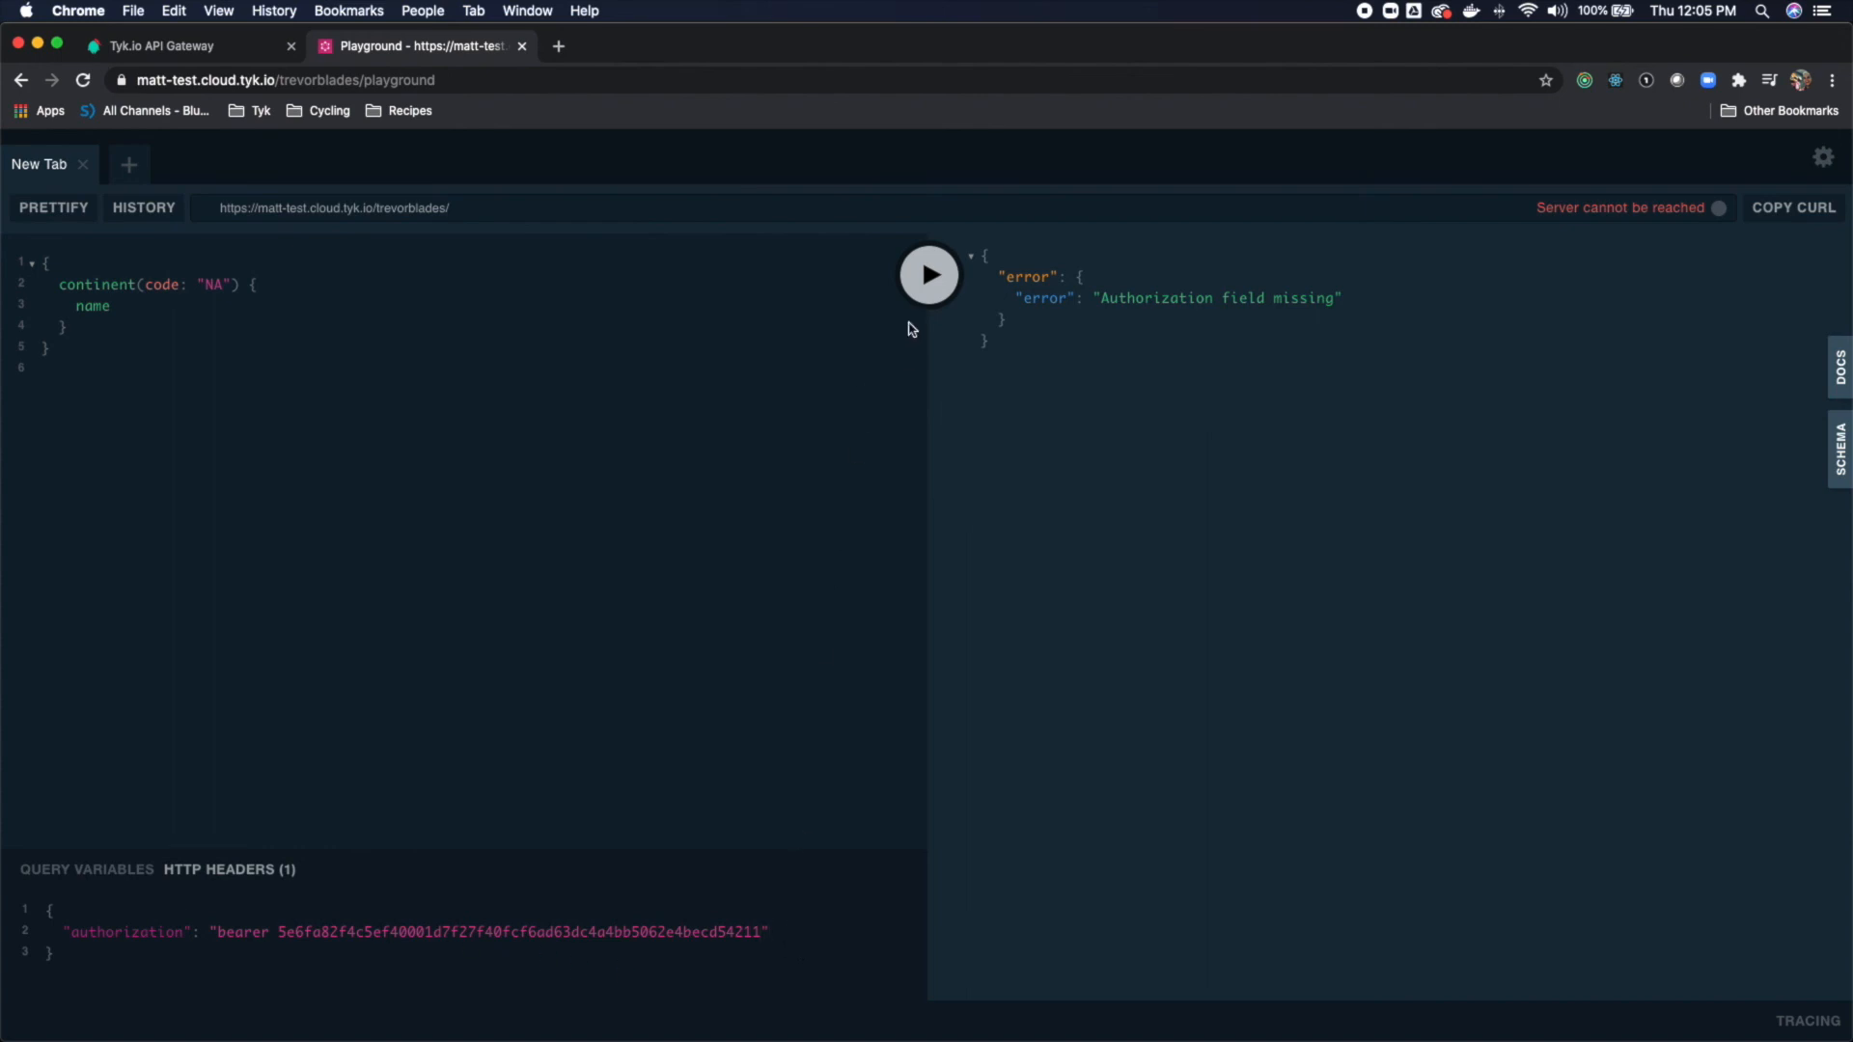
{"action": "left_click", "coordinate": [929, 277]}
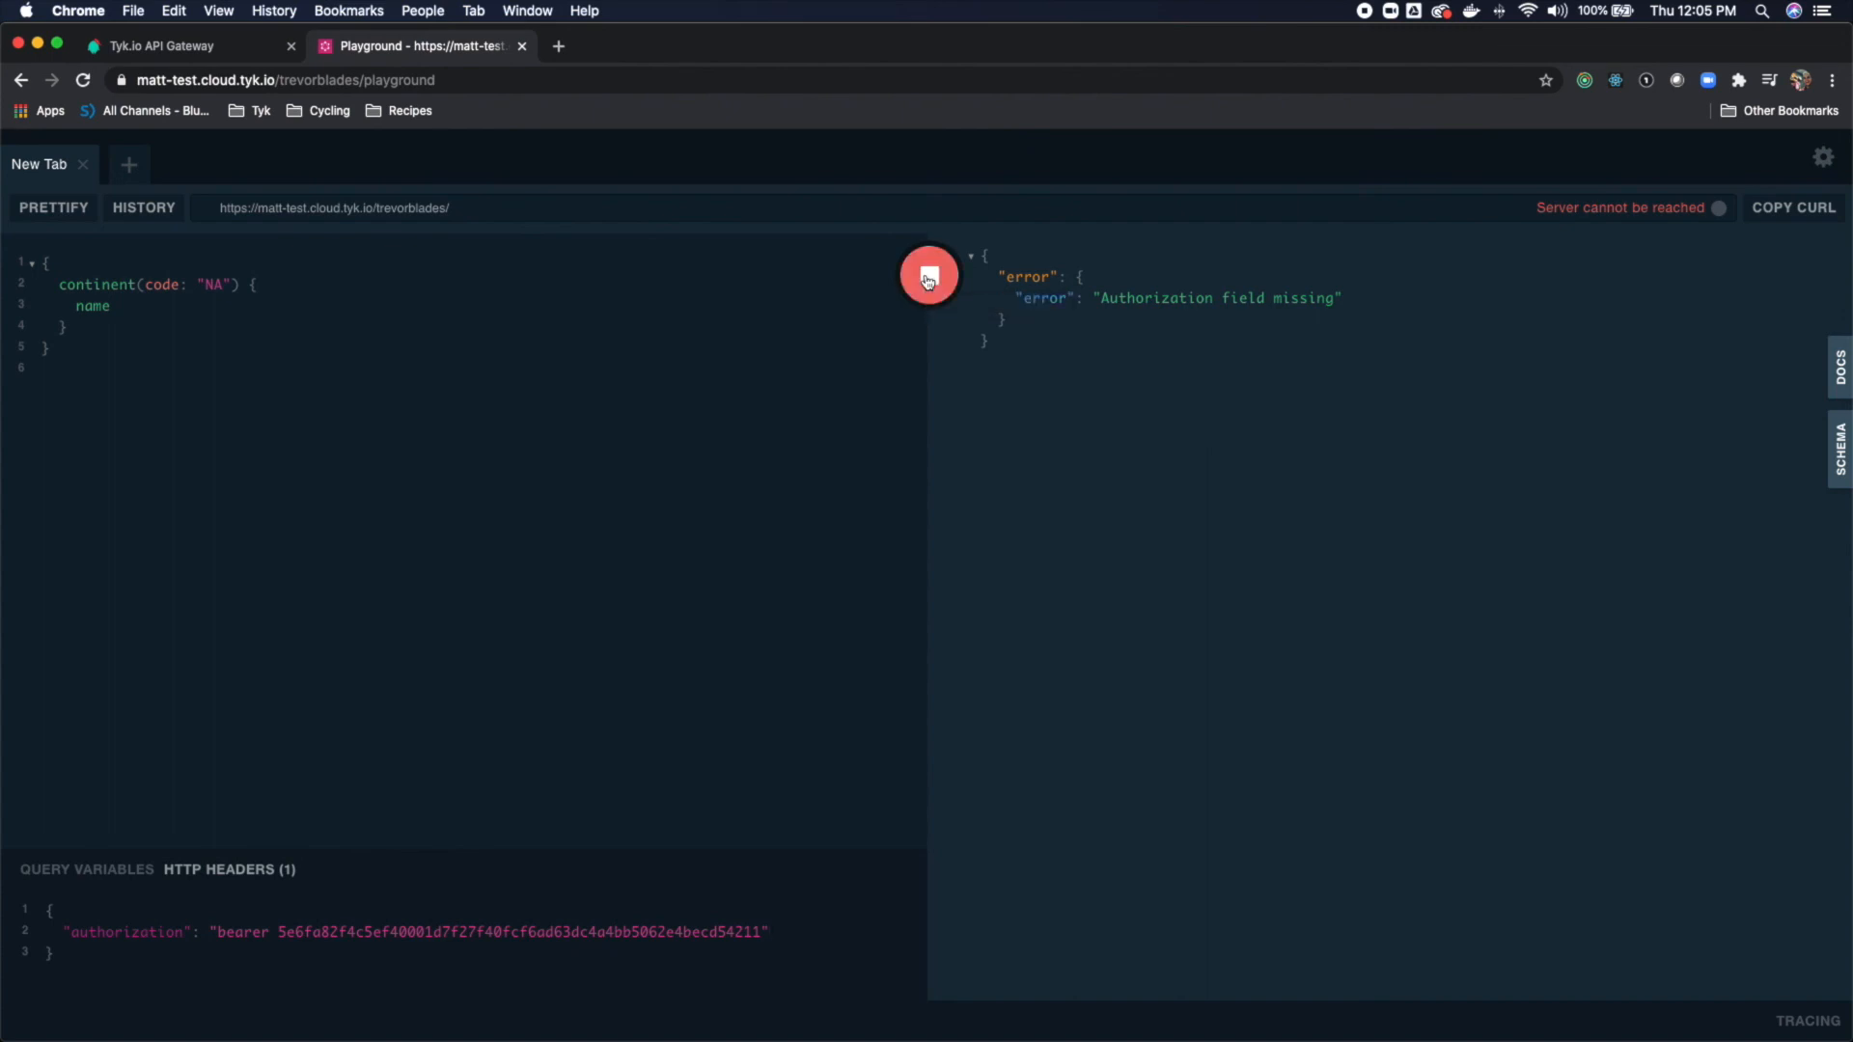